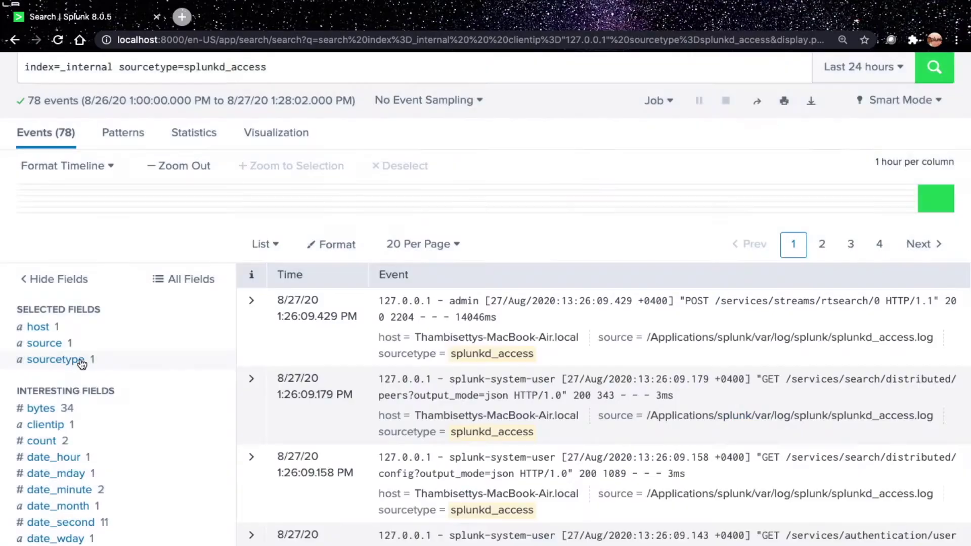
# Step: Copy the sourcetype value splunkd_access from the search results and open a new field alias form in the Fields settings
pyautogui.click(81, 364)
pyautogui.moveTo(353, 439); pyautogui.dragTo(249, 434)
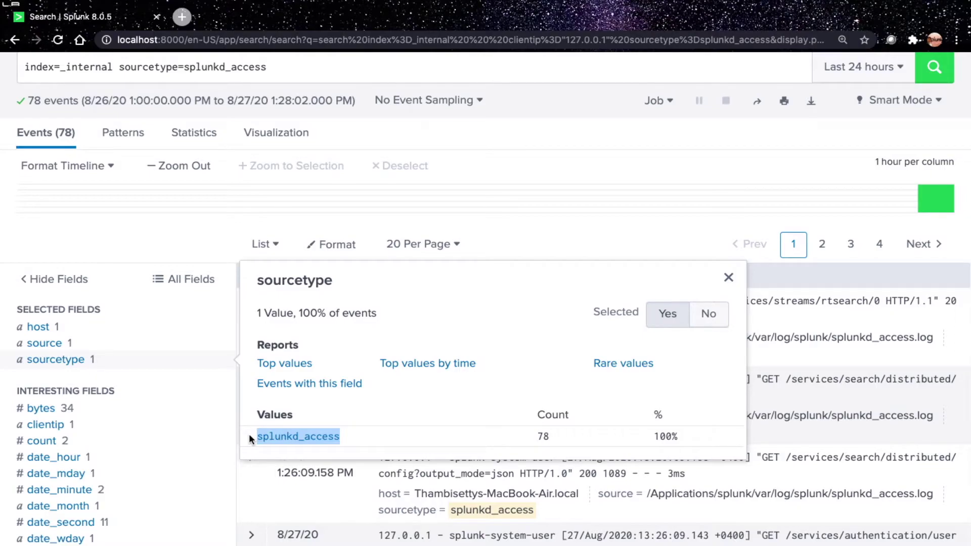
pyautogui.scroll(5, 397, 414)
pyautogui.click(670, 71)
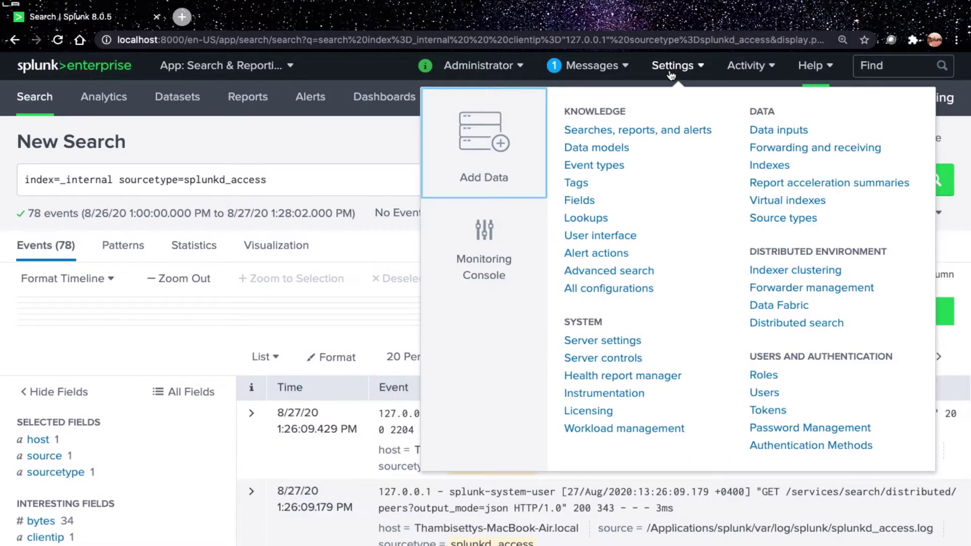
pyautogui.click(581, 201)
pyautogui.click(137, 186)
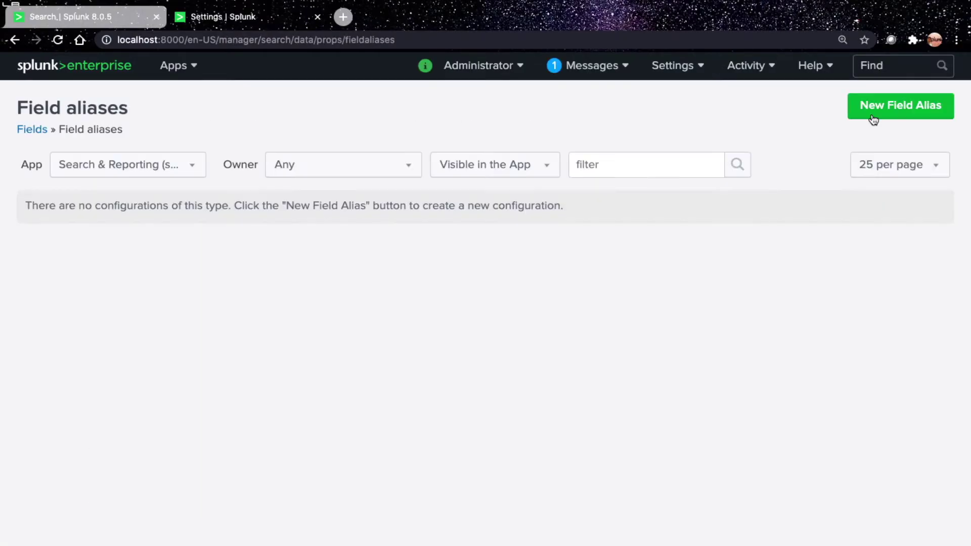
pyautogui.click(873, 119)
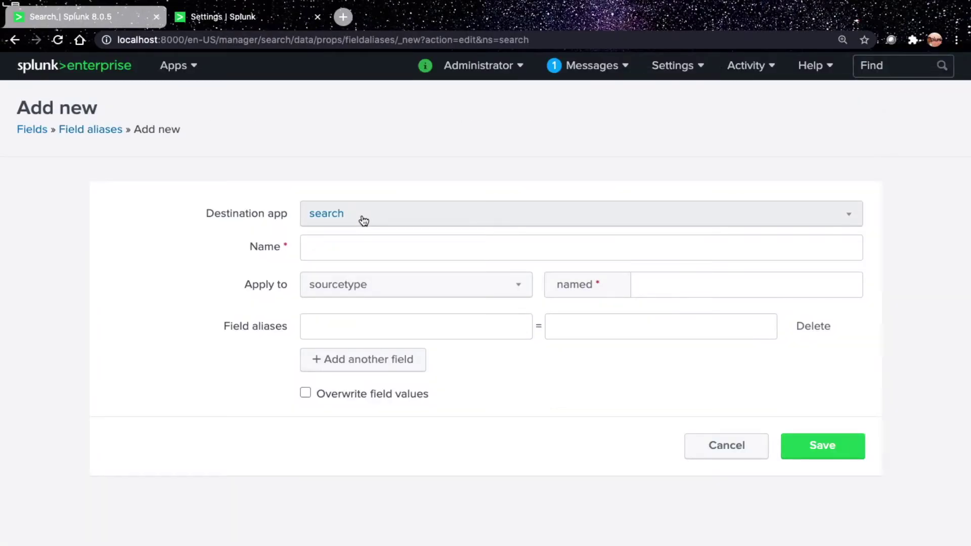
# Step: Create and save a field alias named src for sourcetype splunkd_access, with the mapping clientip = src
pyautogui.click(321, 247)
pyautogui.write('src')
pyautogui.click(654, 287)
pyautogui.write('splunkd_access')
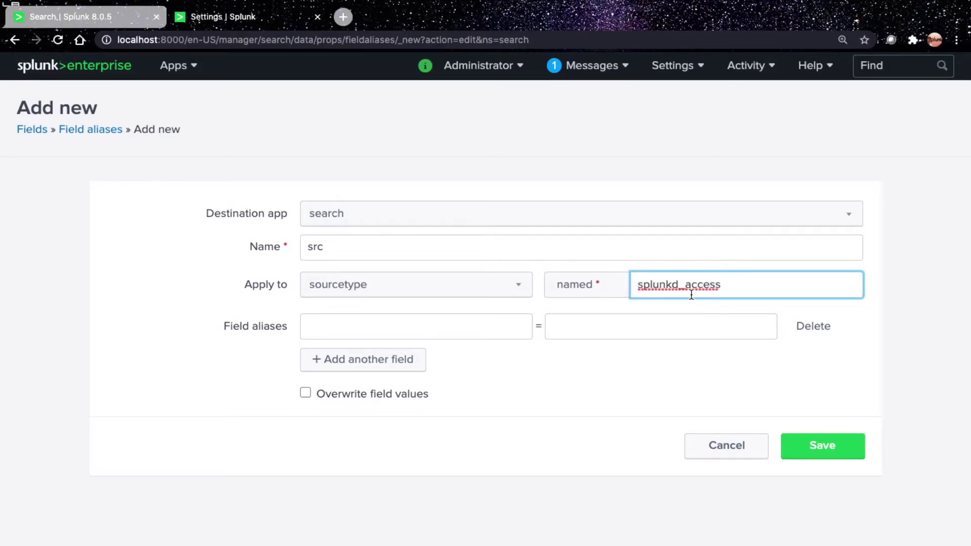
pyautogui.click(373, 326)
pyautogui.write('clientip')
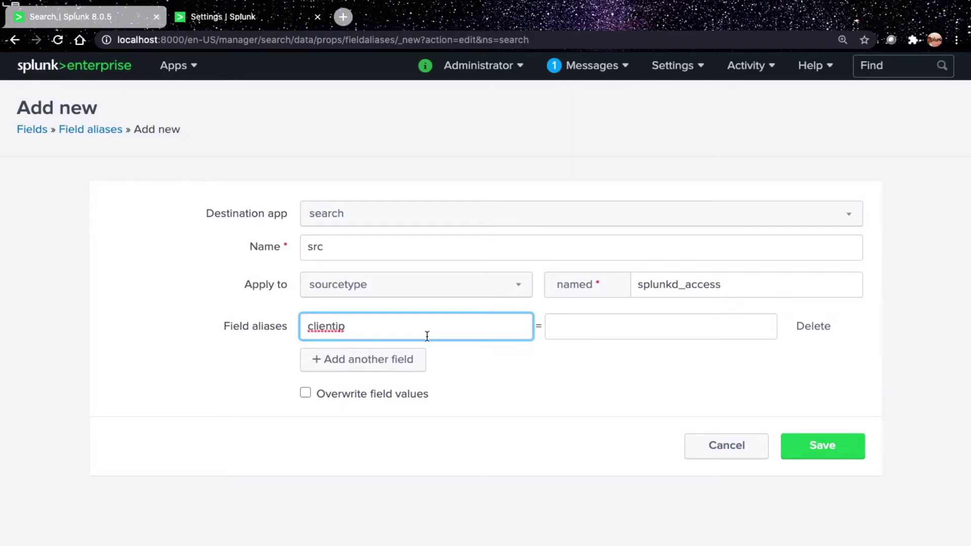
pyautogui.click(620, 330)
pyautogui.write('src')
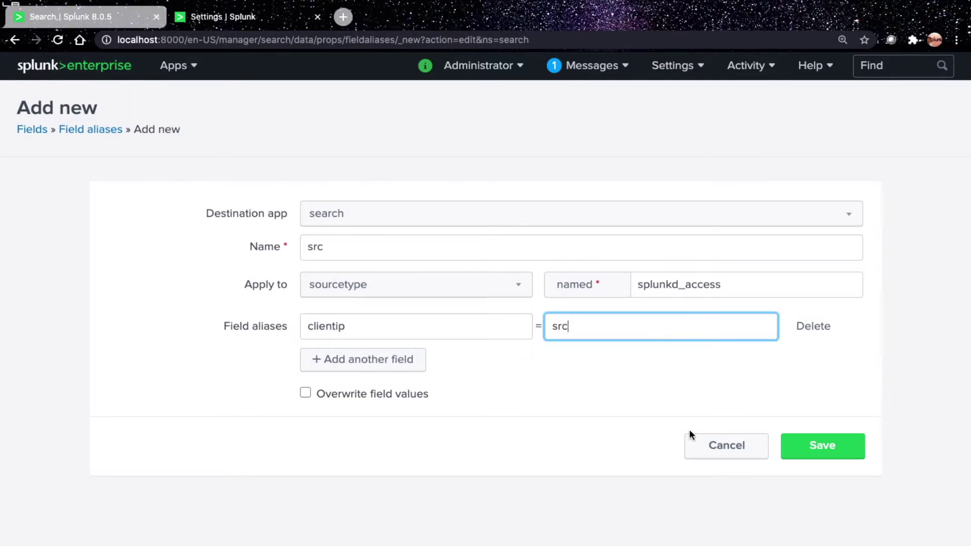
pyautogui.click(842, 455)
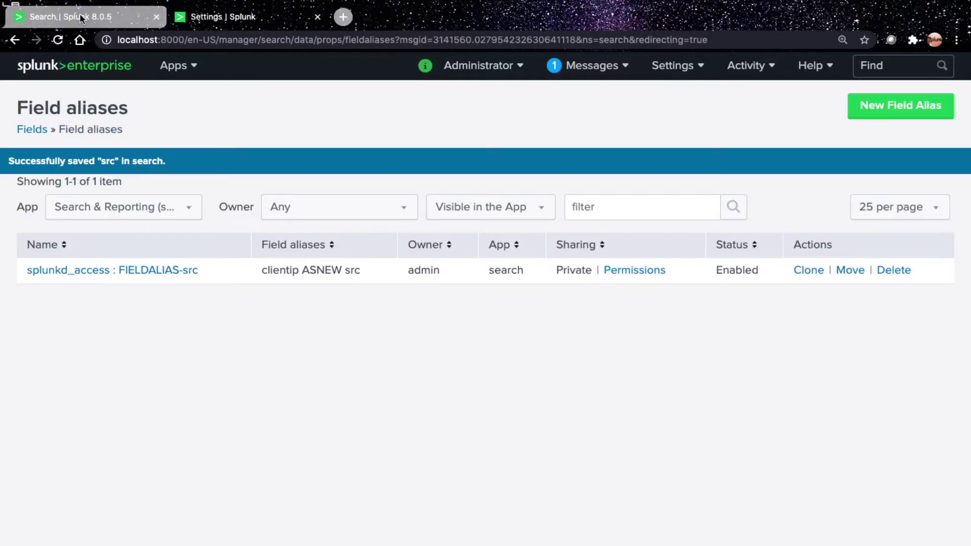
# Step: Return to the search page and rerun the index=_internal sourcetype=splunkd_access search
pyautogui.click(81, 18)
pyautogui.click(283, 180)
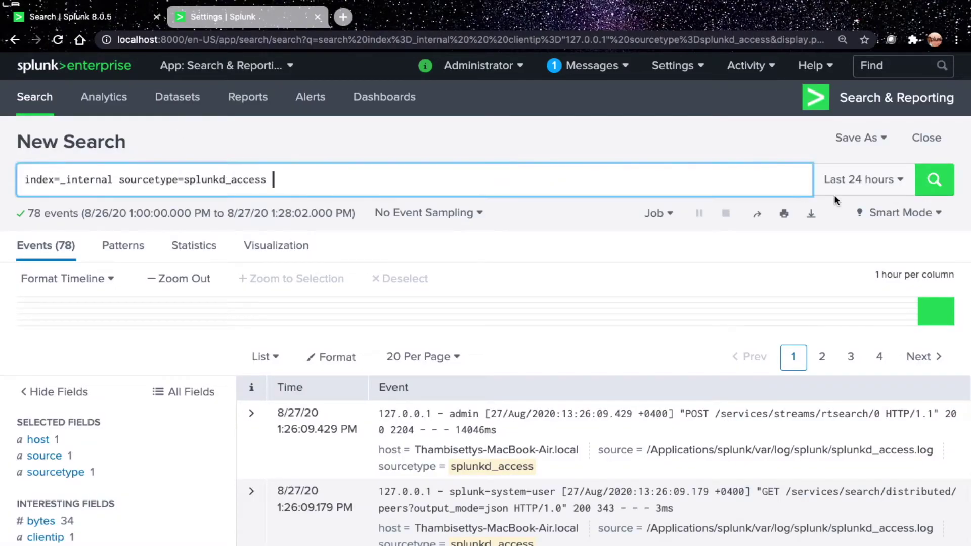
pyautogui.click(933, 180)
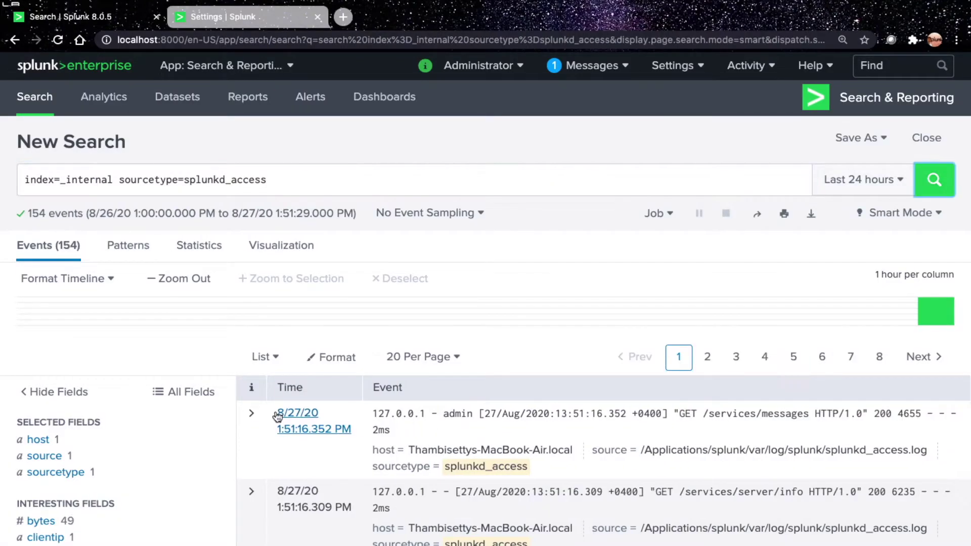
# Step: Expand the first event and check its field list for clientip and the aliased src field
pyautogui.click(252, 414)
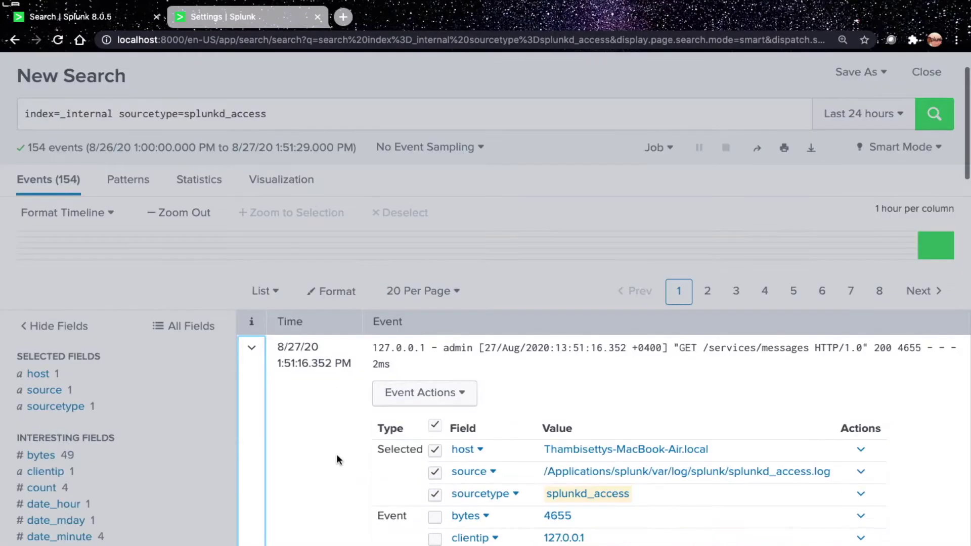
pyautogui.scroll(-5, 336, 453)
pyautogui.scroll(-1, 335, 454)
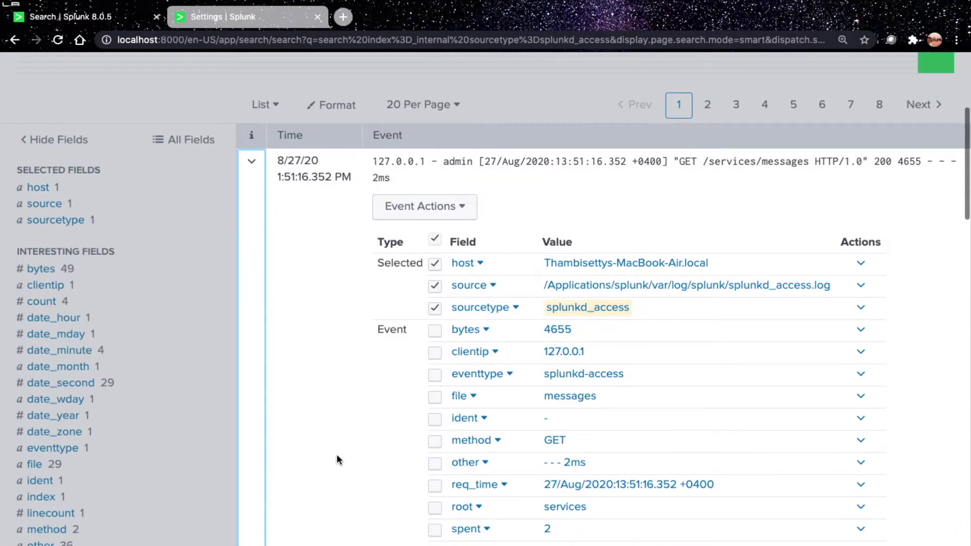
pyautogui.scroll(-1, 336, 454)
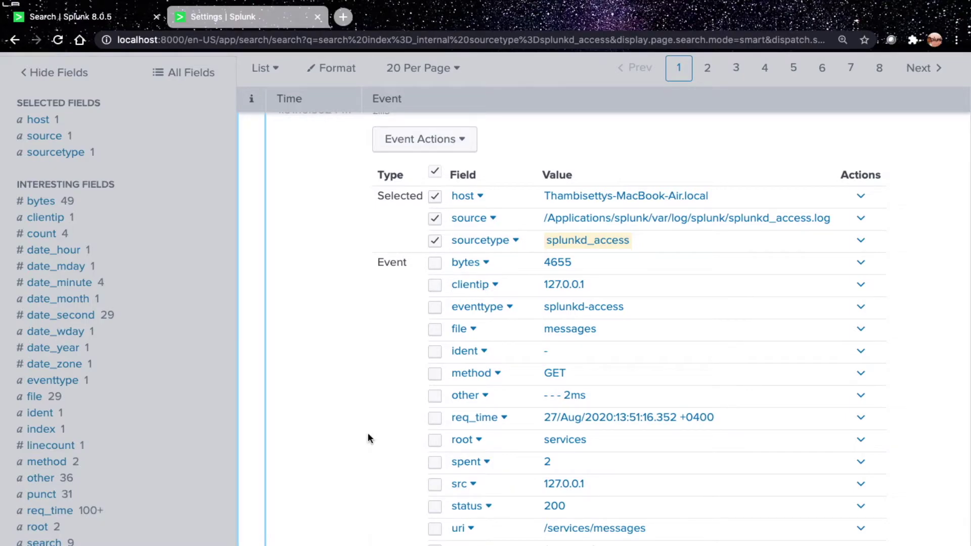
pyautogui.scroll(5, 392, 371)
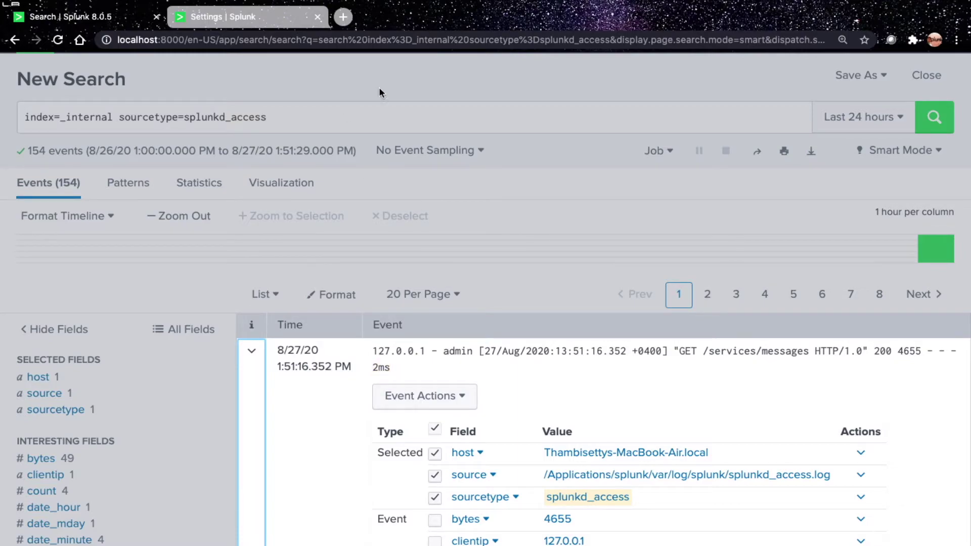
# Step: Switch to the terminal, change to ../etc/apps/search/local/ and open props.conf in vi
pyautogui.hotkey('ctrl', 'Right')
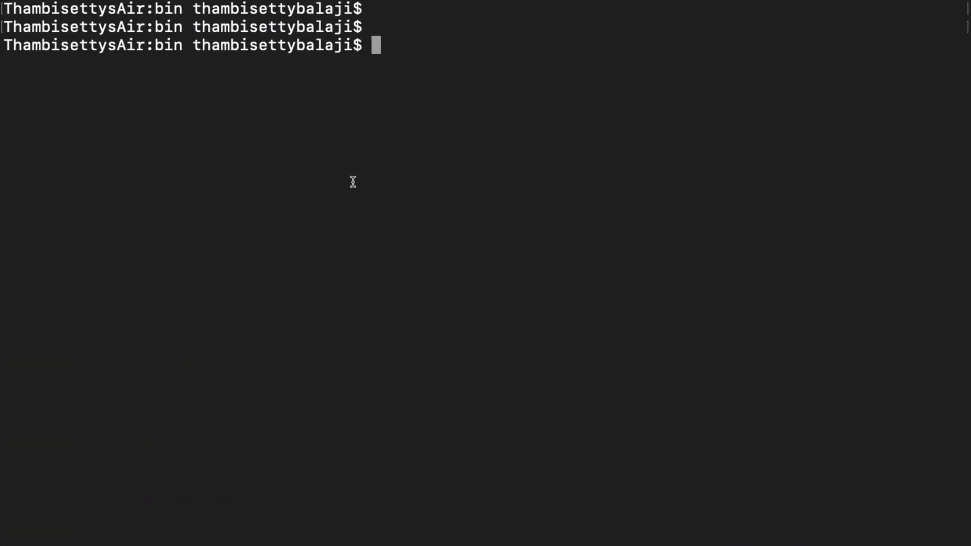
pyautogui.write('pwd')
pyautogui.press('Return')
pyautogui.write('cd ../etc/s')
pyautogui.press('BackSpace')
pyautogui.write('apps/search/local/')
pyautogui.press('Return')
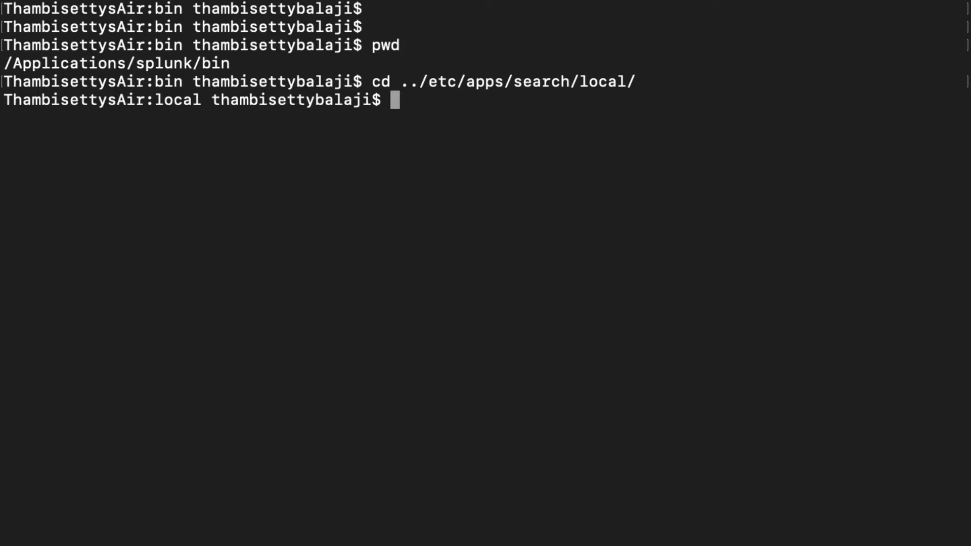
pyautogui.write('vi props.conf')
pyautogui.press('Return')
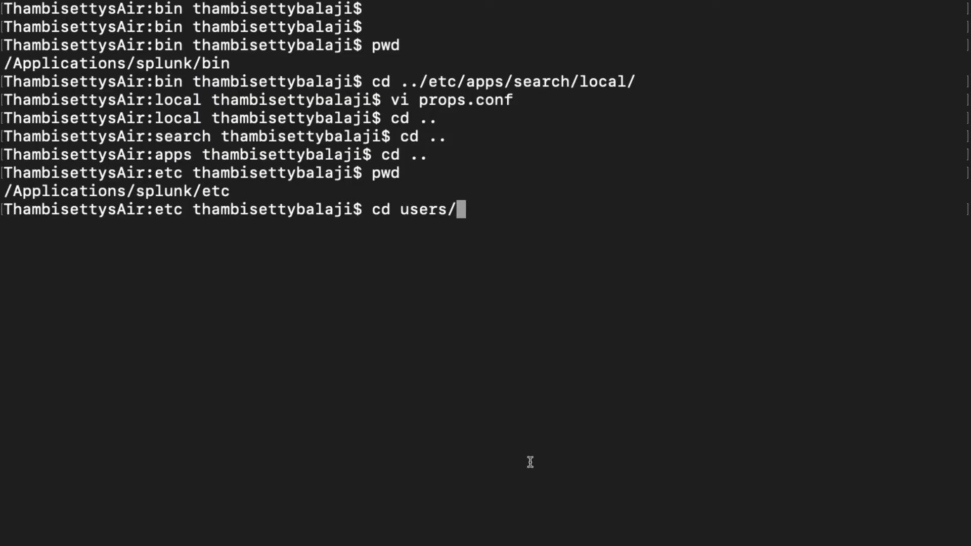
# Step: Change to the users/admin/ directory under etc and list its contents with ls -ltr
pyautogui.write('admin/')
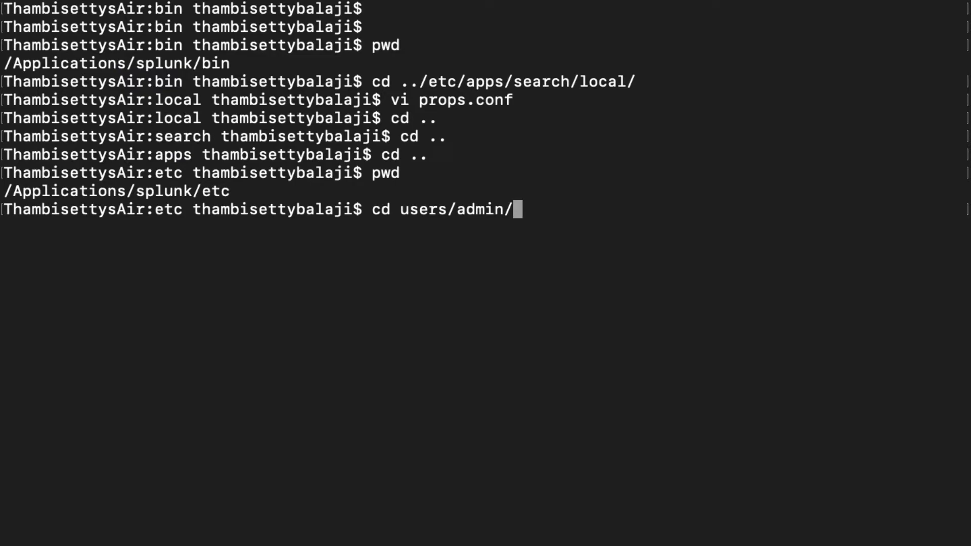
pyautogui.press('Return')
pyautogui.write('ll')
pyautogui.press('Return')
pyautogui.write('ls -ltr')
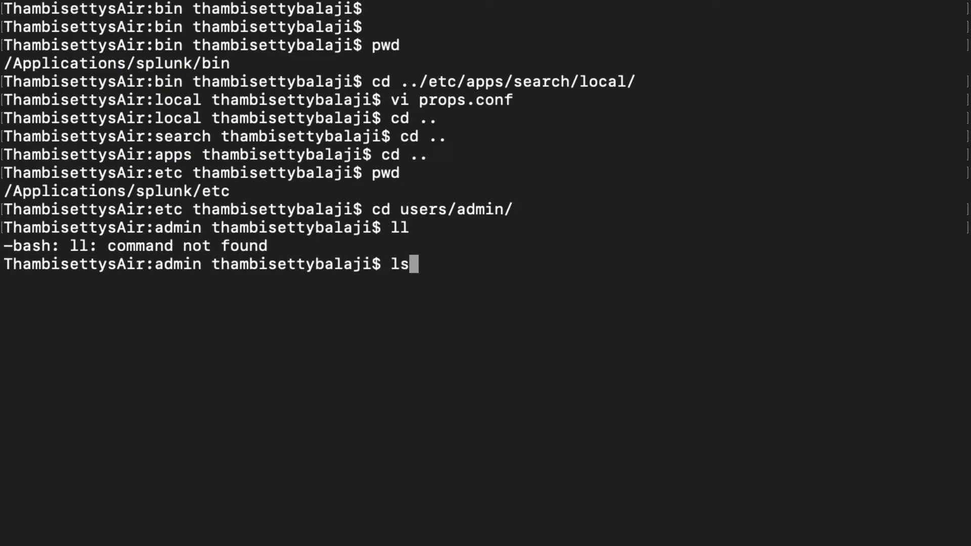
pyautogui.press('Return')
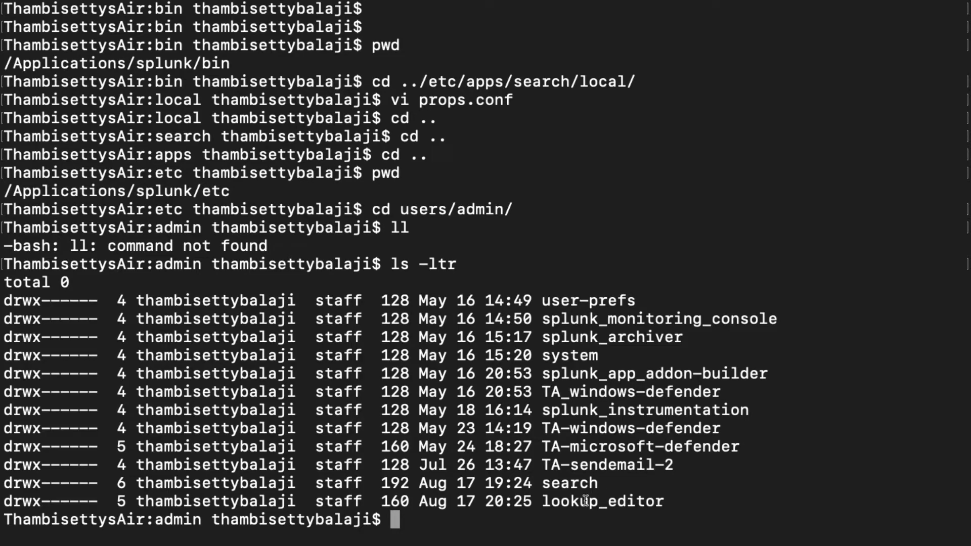
# Step: Change to the search/local/ directory of the admin user and list its files with ls -ltr
pyautogui.write('cd sear')
pyautogui.press('Tab')
pyautogui.press('Return')
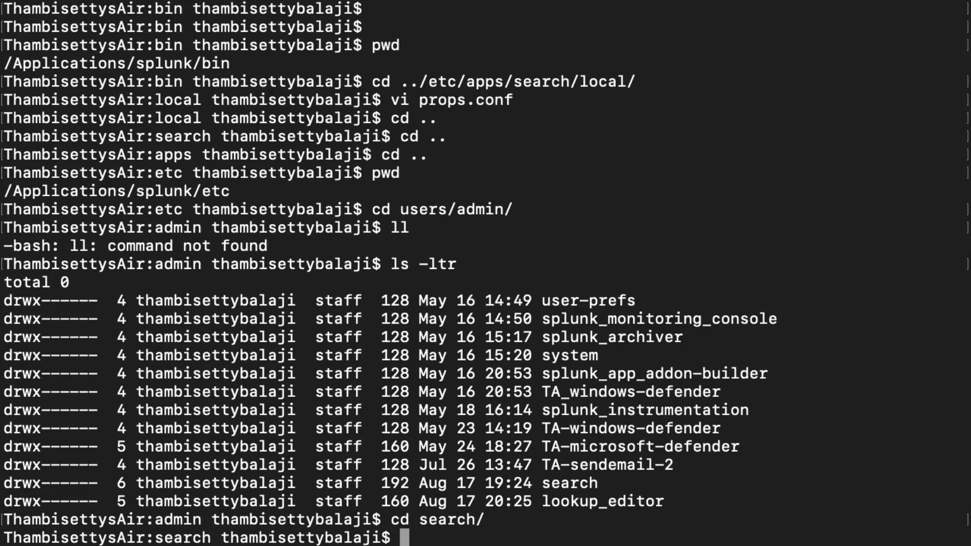
pyautogui.write('cd l')
pyautogui.press('Tab')
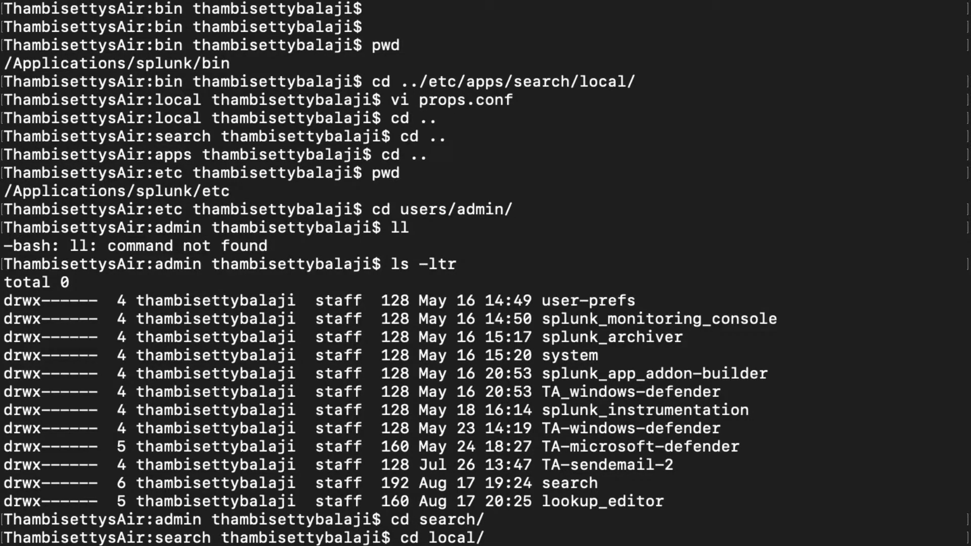
pyautogui.press('Return')
pyautogui.write('ls -ltr')
pyautogui.press('Return')
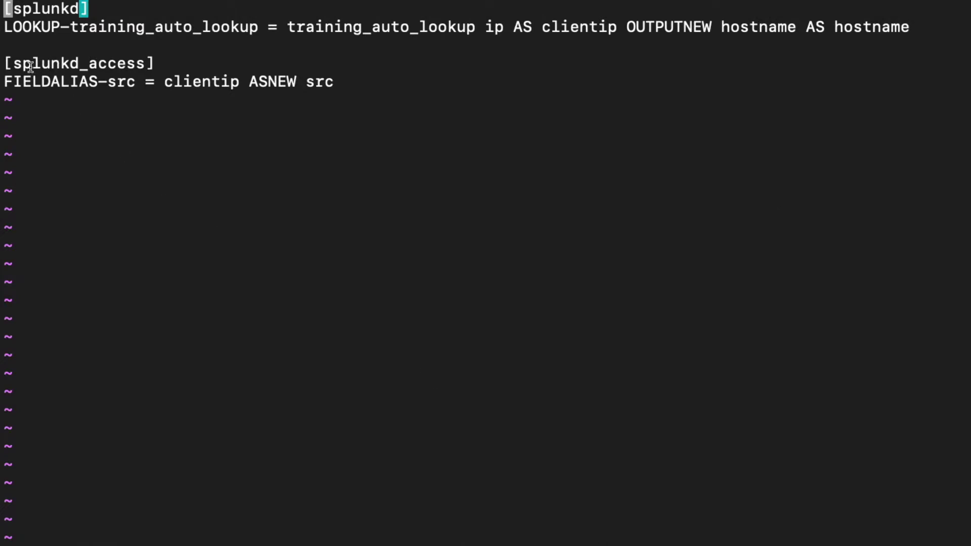
# Step: Examine the splunkd_access stanza and the parts of its FIELDALIAS-src definition in props.conf
pyautogui.doubleClick(30, 65)
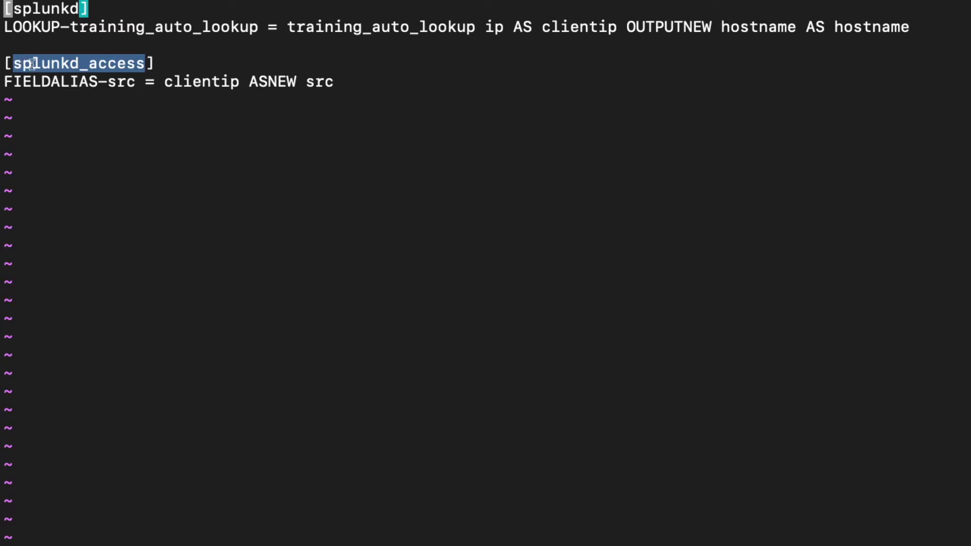
pyautogui.doubleClick(44, 82)
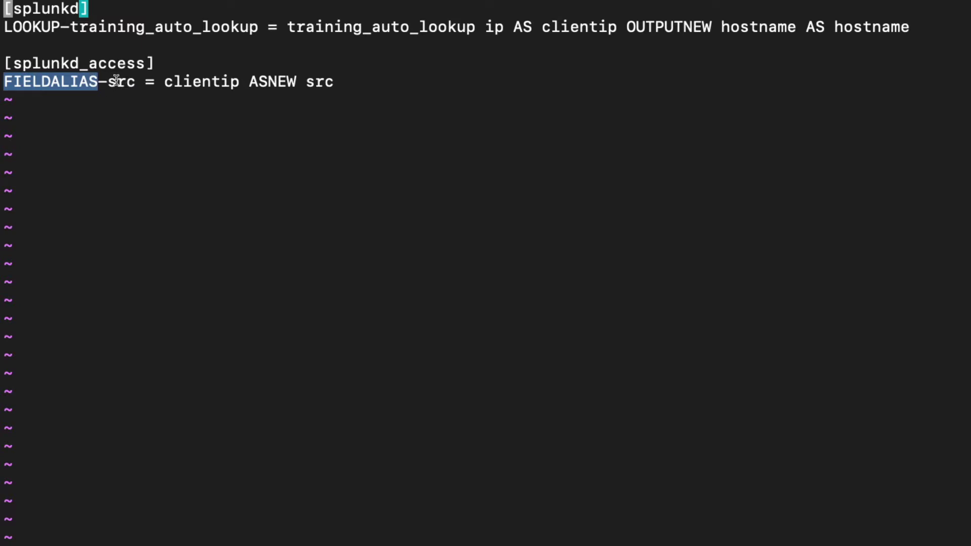
pyautogui.doubleClick(197, 82)
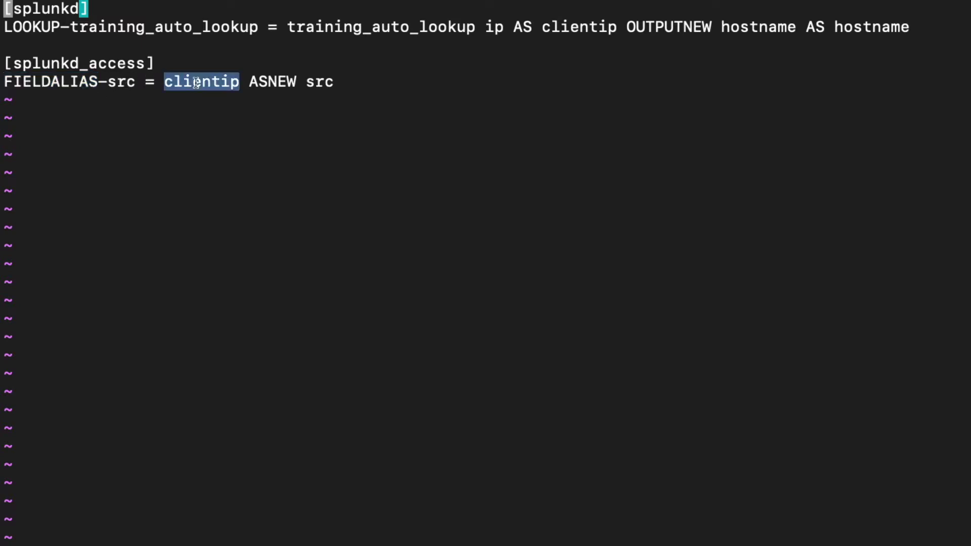
pyautogui.doubleClick(288, 81)
pyautogui.click(335, 81)
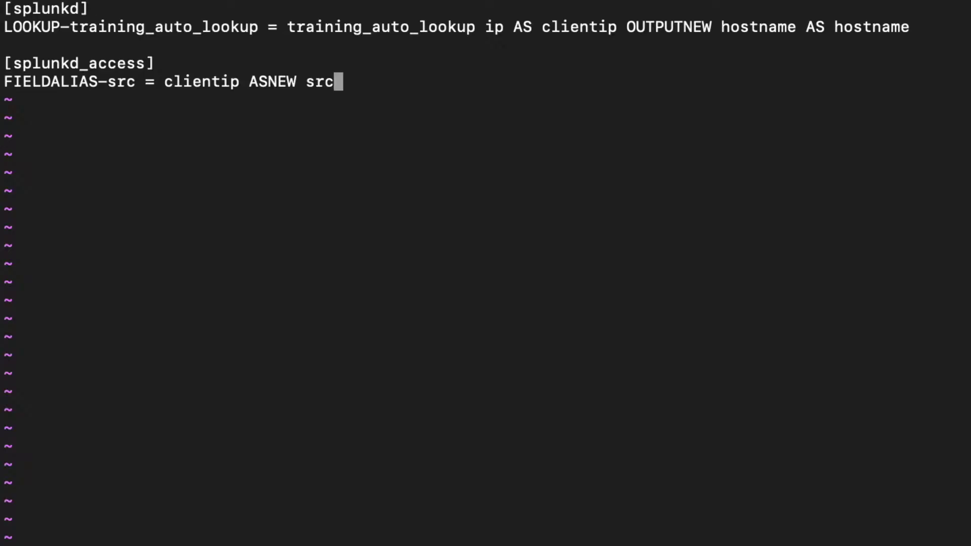
# Step: Paste splunkd_access on a new line below the FIELDALIAS-src definition, leaving one blank line between them
pyautogui.press('Return')
pyautogui.press('Return')
pyautogui.moveTo(5, 63); pyautogui.dragTo(330, 84)
pyautogui.click(136, 132)
pyautogui.rightClick(136, 133)
pyautogui.click(160, 152)
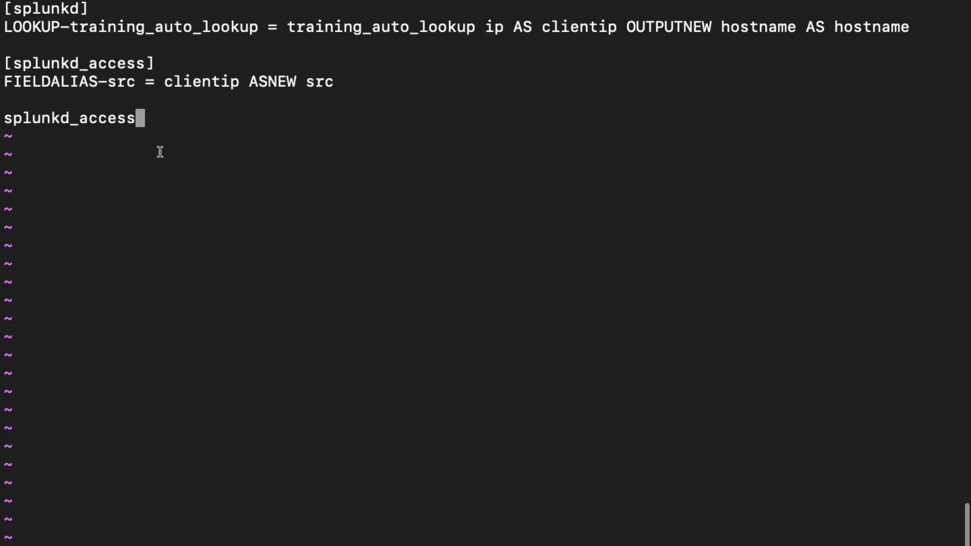
# Step: Enclose the pasted splunkd_access text in square brackets to make it a stanza header
pyautogui.write(']')
pyautogui.press('Escape')
pyautogui.press('Left')
pyautogui.press('Left')
pyautogui.press('Left')
pyautogui.press('Left')
pyautogui.press('Left')
pyautogui.press('Left')
pyautogui.press('Left')
pyautogui.press('Left')
pyautogui.press('Left')
pyautogui.press('Left')
pyautogui.press('Left')
pyautogui.press('Left')
pyautogui.press('Left')
pyautogui.press('Left')
pyautogui.write('i[')
pyautogui.press('Escape')
pyautogui.press('Right')
pyautogui.press('Right')
pyautogui.press('Right')
pyautogui.press('Right')
pyautogui.press('Right')
pyautogui.press('Right')
pyautogui.press('Right')
pyautogui.press('Right')
pyautogui.press('Right')
pyautogui.press('Right')
pyautogui.press('Right')
pyautogui.press('Right')
pyautogui.press('Right')
pyautogui.press('Right')
pyautogui.press('Right')
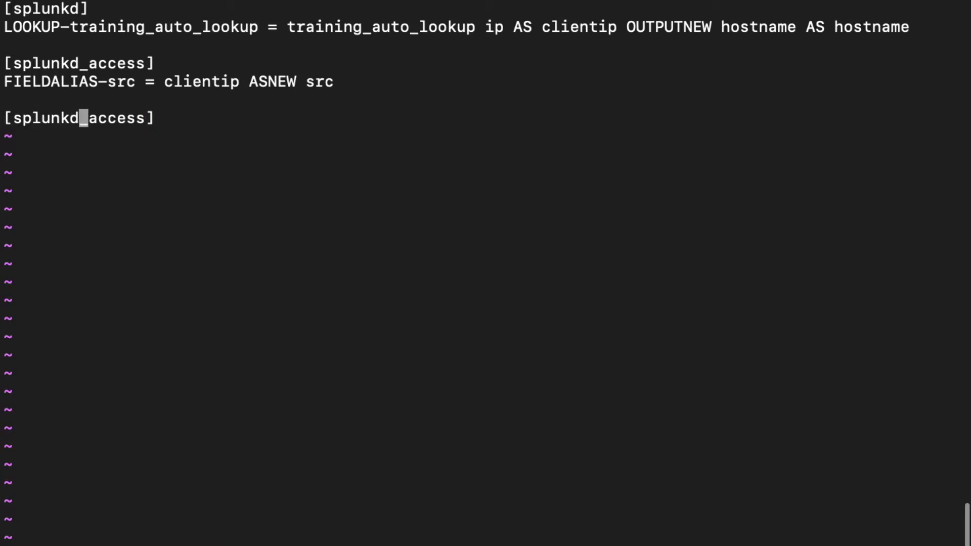
# Step: Add "FIELDALIAS-test_method = method ASNEW test_method" under the new splunkd_access stanza, and save and close props.conf
pyautogui.press('o')
pyautogui.write('FIELDA')
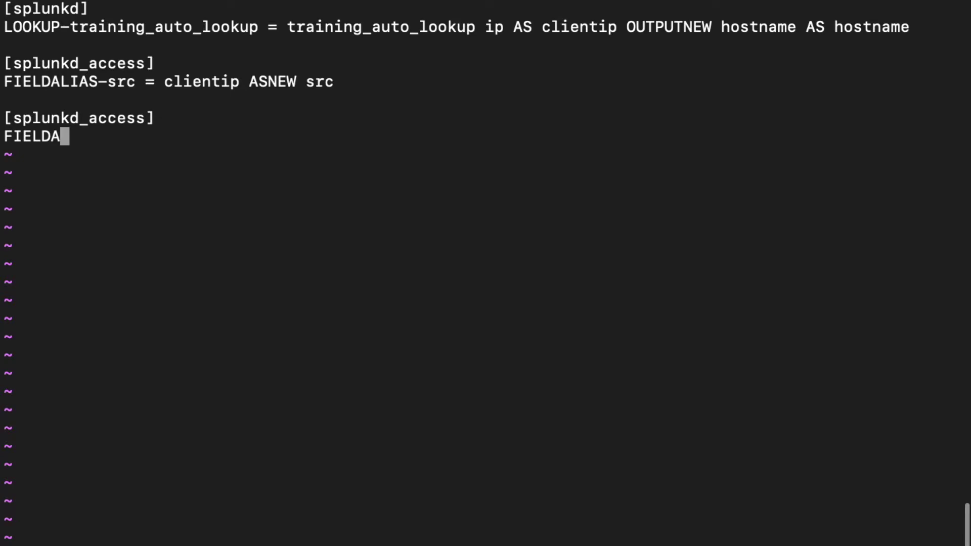
pyautogui.write('LIAS-')
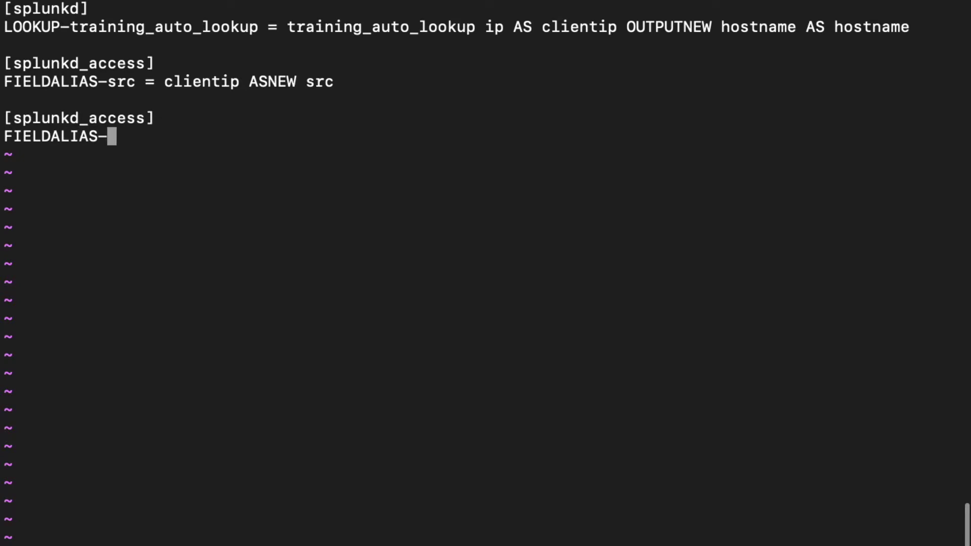
pyautogui.write('test_')
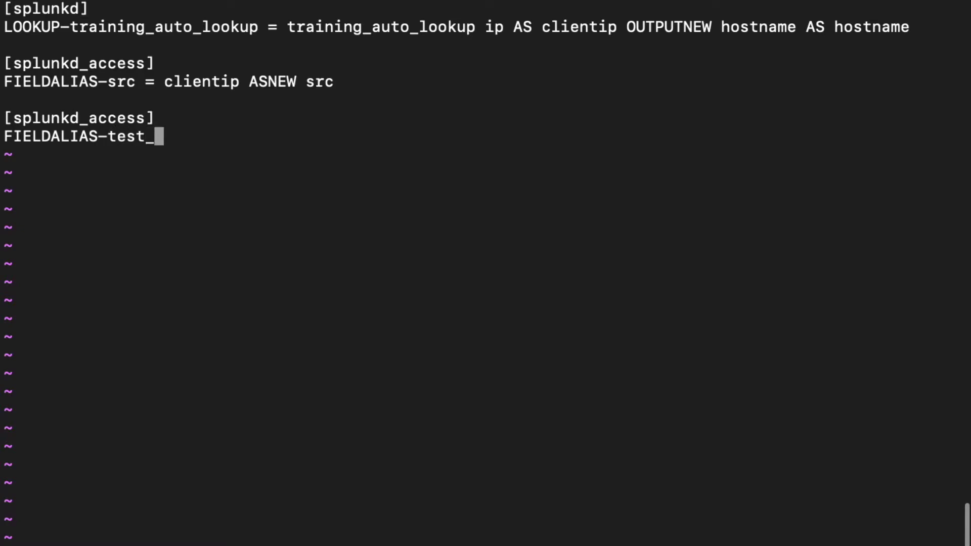
pyautogui.write('method = ')
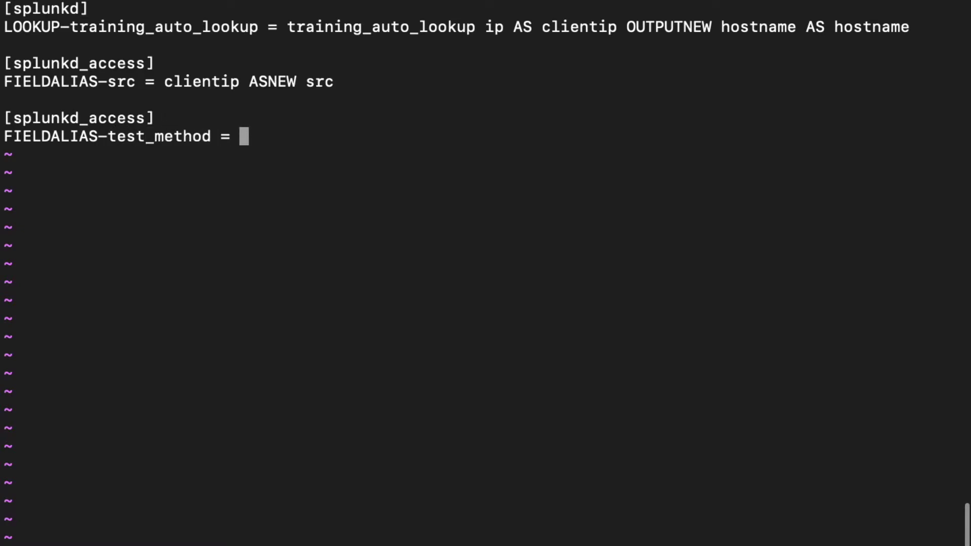
pyautogui.write('metho')
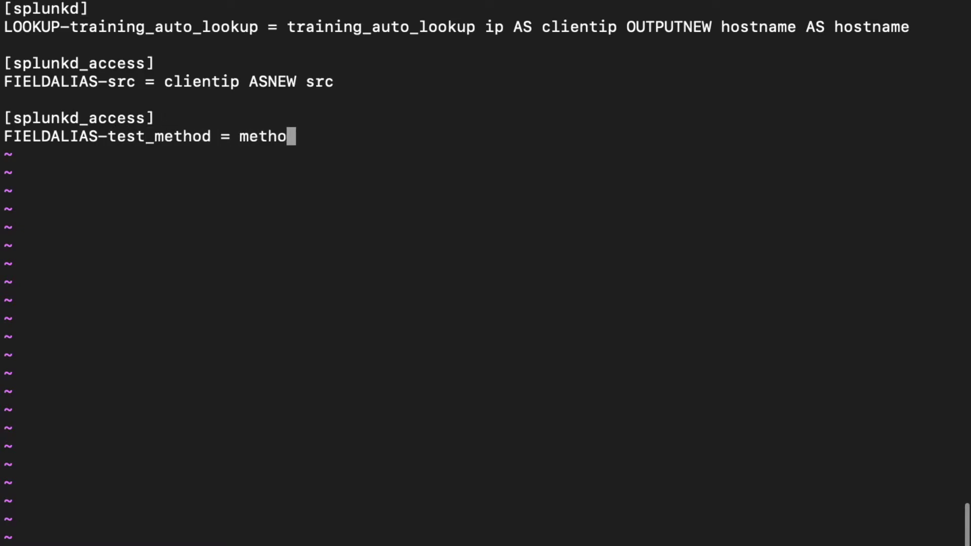
pyautogui.write('d ASNEW ')
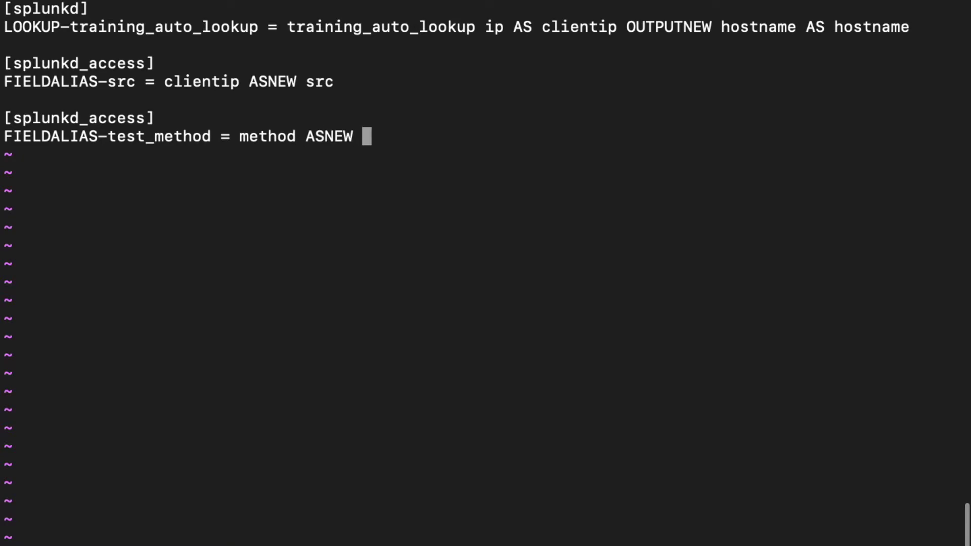
pyautogui.write('test_method')
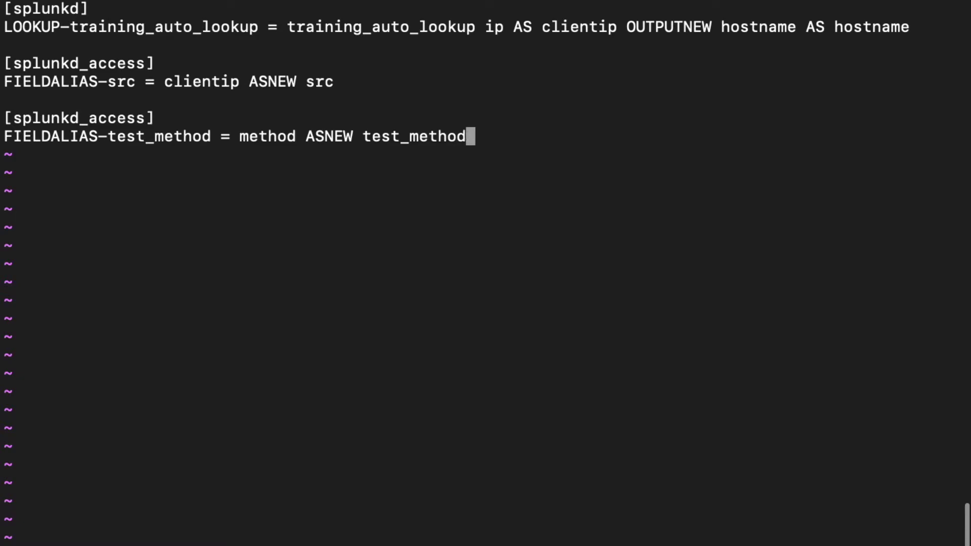
pyautogui.press('Escape')
pyautogui.write(':wq')
pyautogui.press('Return')
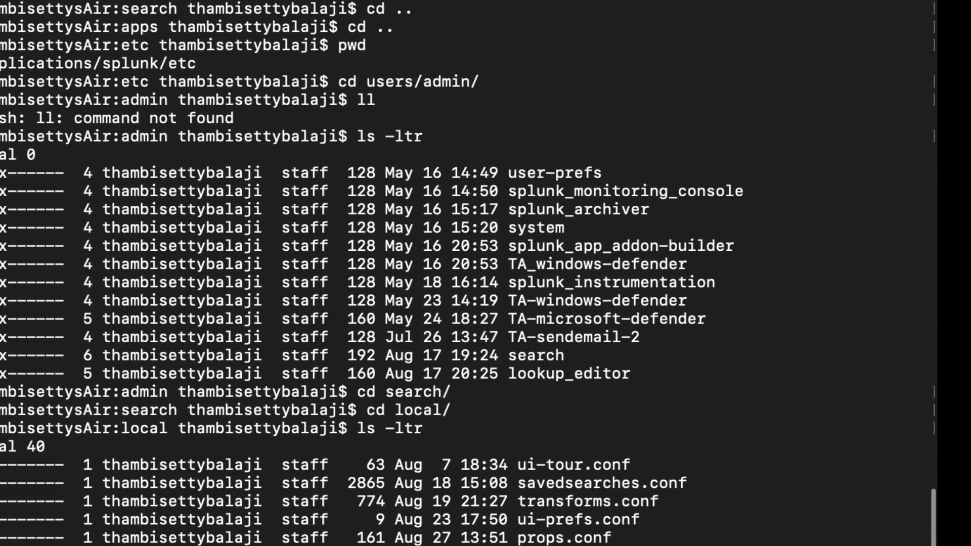
# Step: Switch to the browser and refresh Splunk's configuration from localhost:8000/debug/refresh in a new tab
pyautogui.hotkey('ctrl', 'Left')
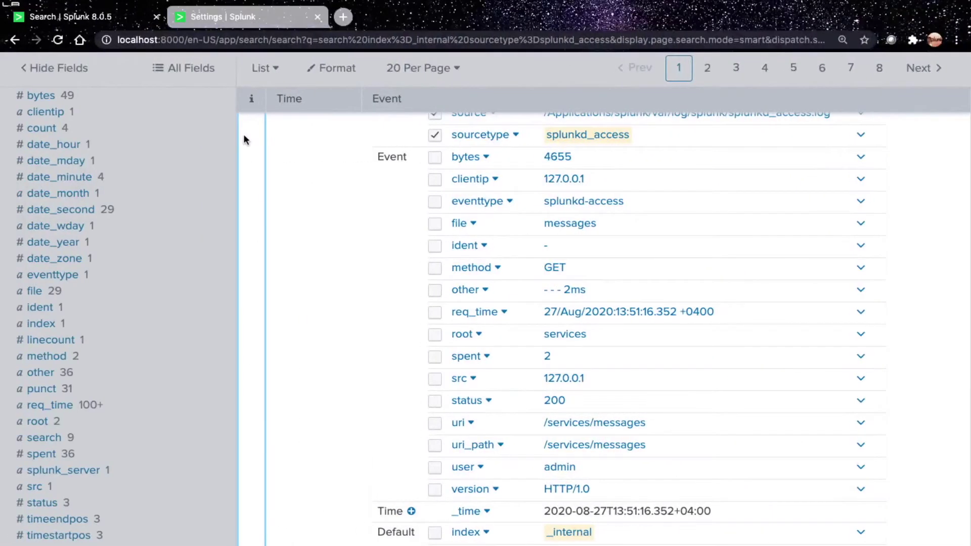
pyautogui.scroll(8, 281, 135)
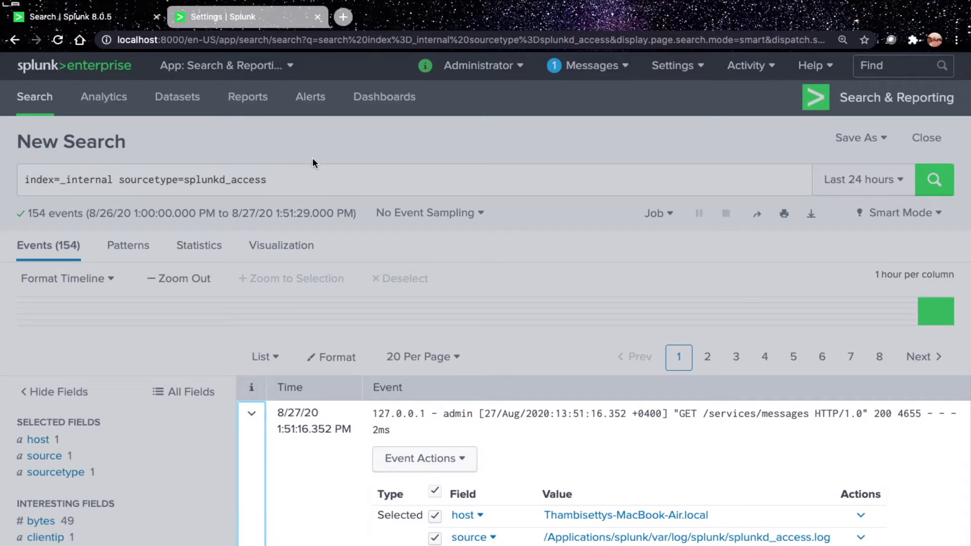
pyautogui.click(343, 17)
pyautogui.click(266, 43)
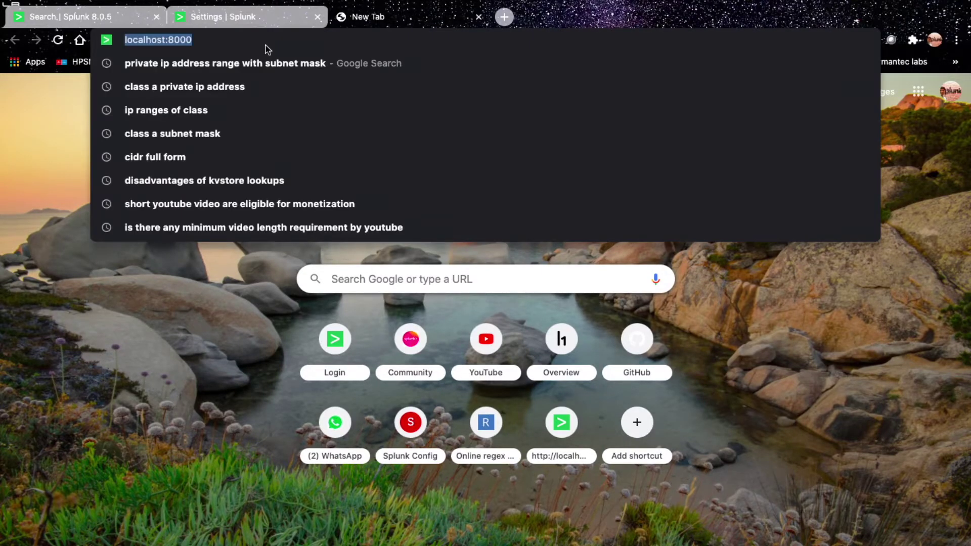
pyautogui.press('BackSpace')
pyautogui.write('debug')
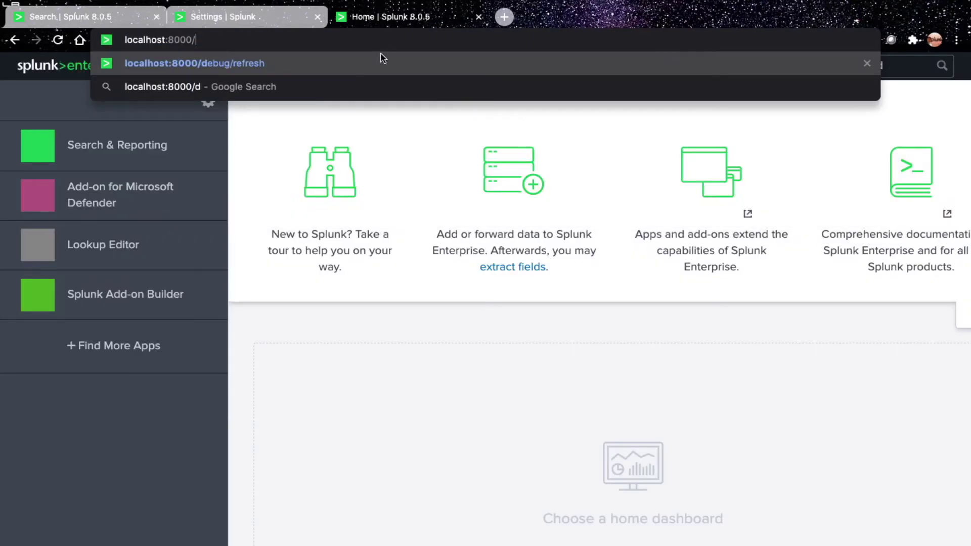
pyautogui.press('Return')
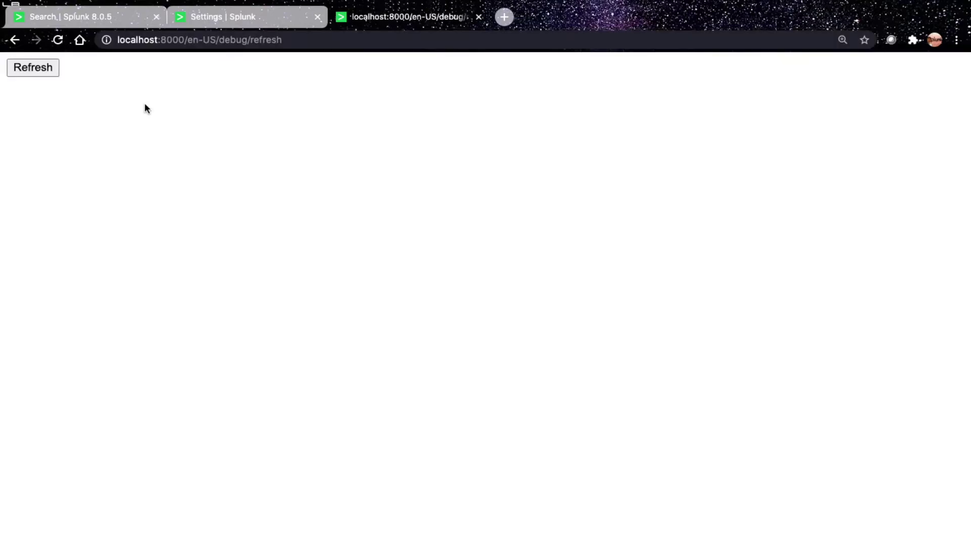
pyautogui.click(31, 68)
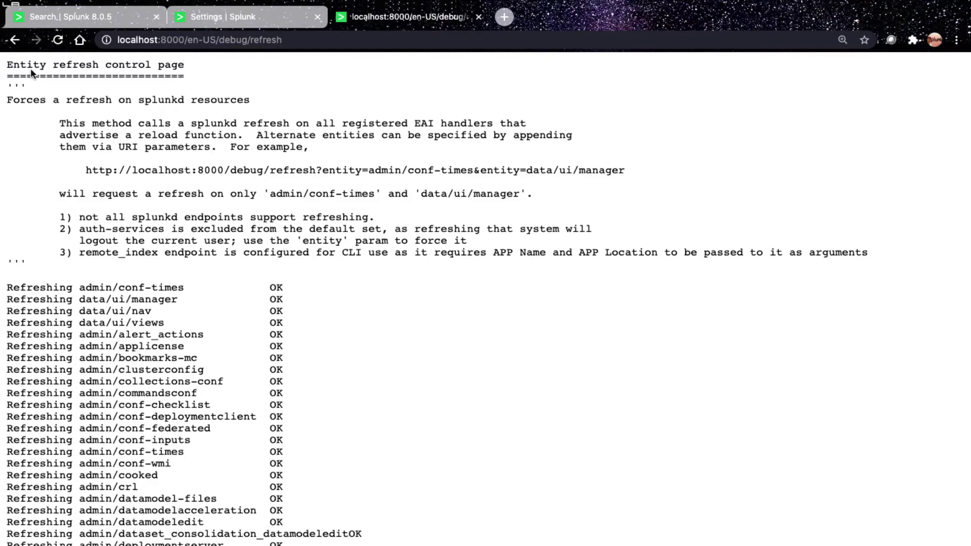
# Step: Rerun the index=_internal sourcetype=splunkd_access search and inspect the first event's fields for the test_method alias
pyautogui.click(86, 14)
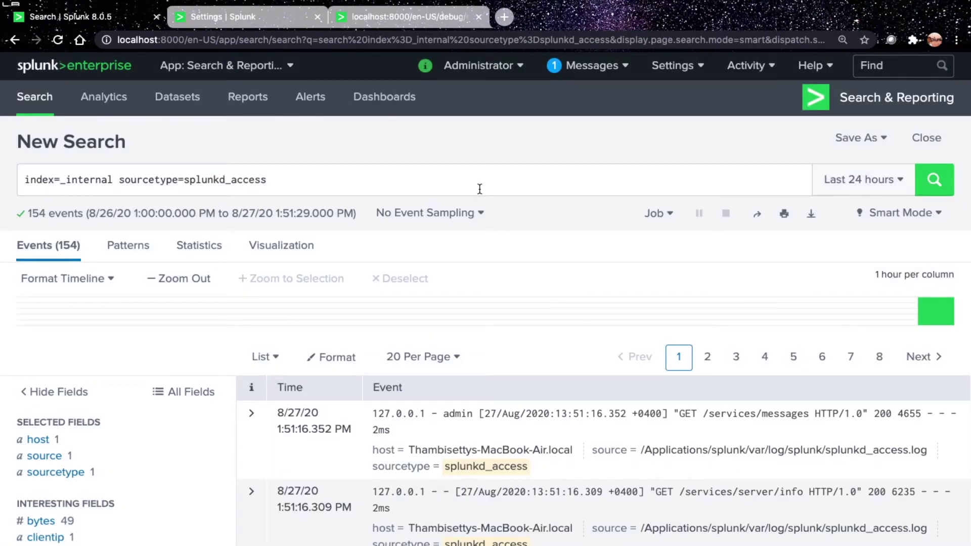
pyautogui.press('Return')
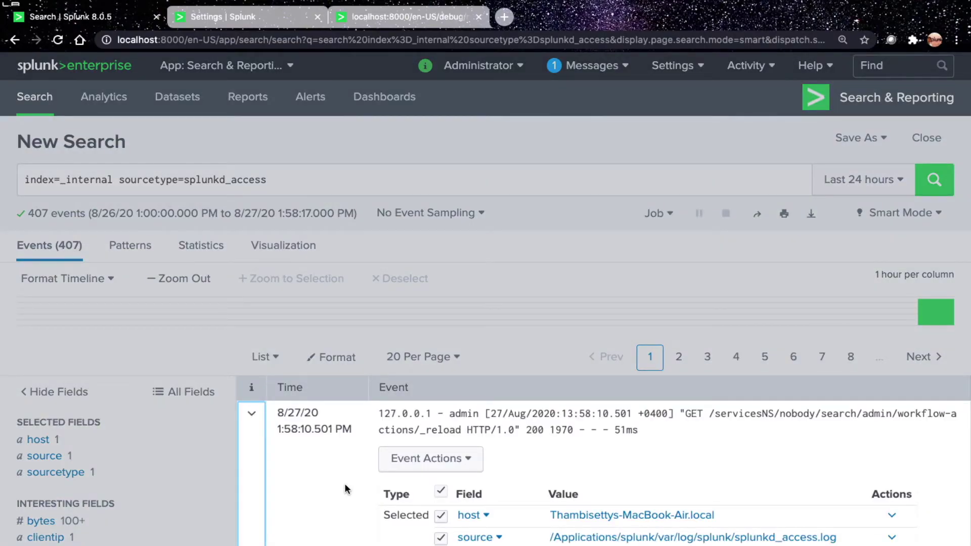
pyautogui.scroll(-5, 344, 483)
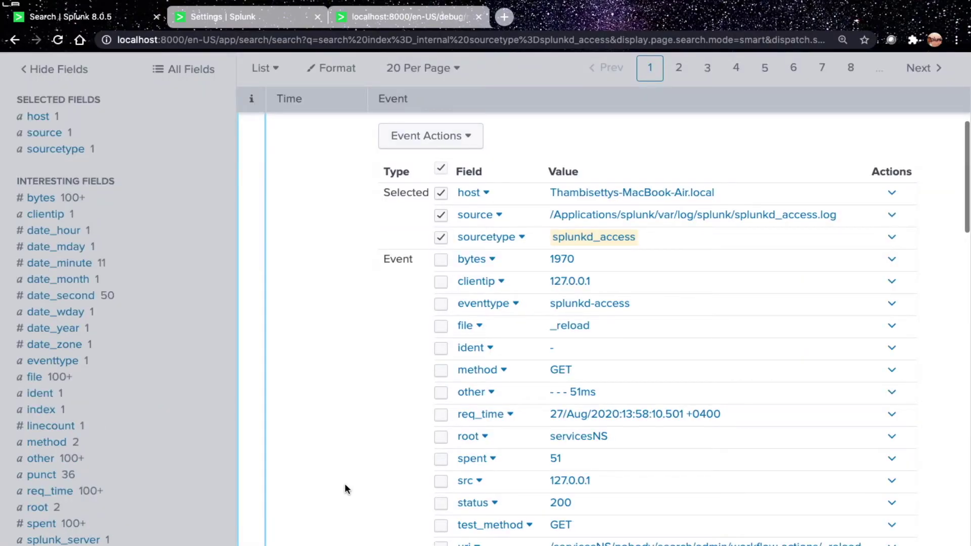
pyautogui.scroll(-2, 344, 483)
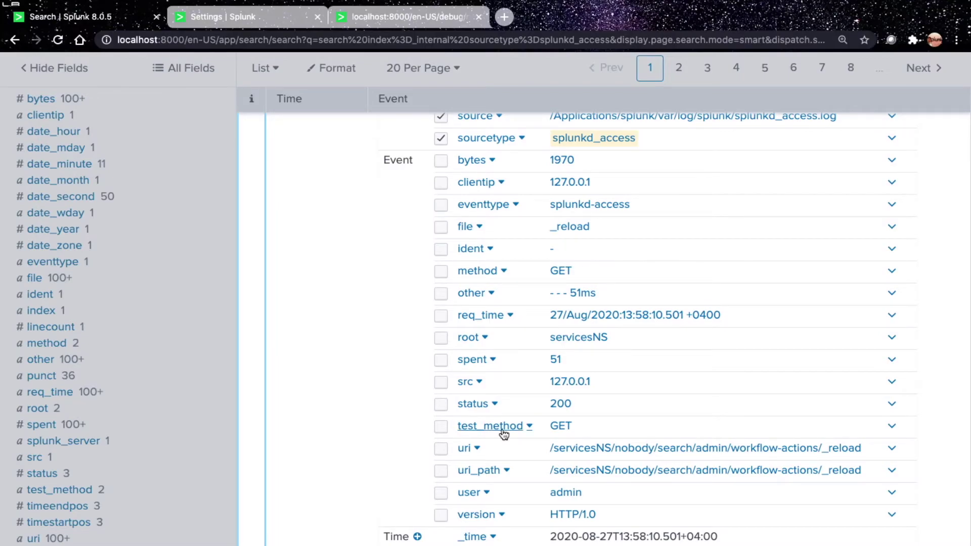
pyautogui.scroll(3, 387, 395)
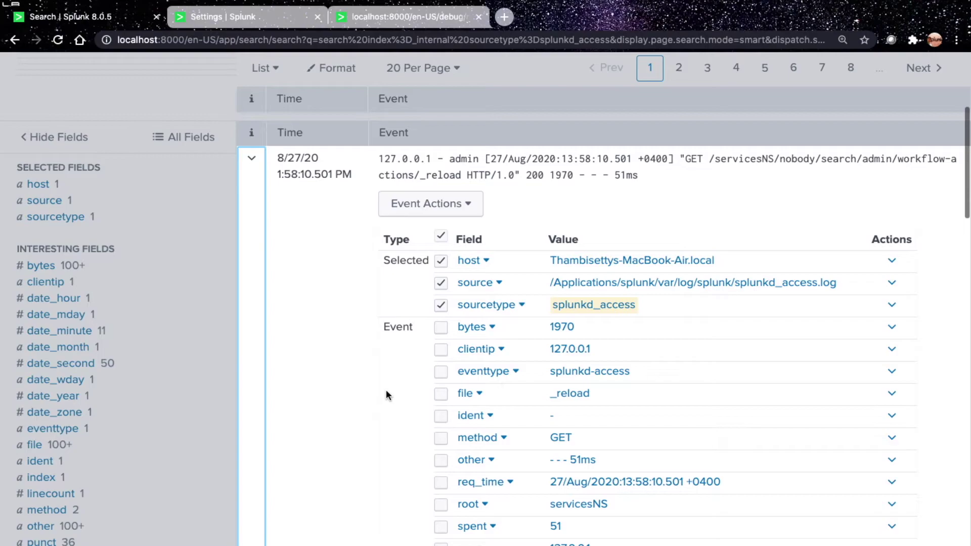
pyautogui.scroll(2, 386, 395)
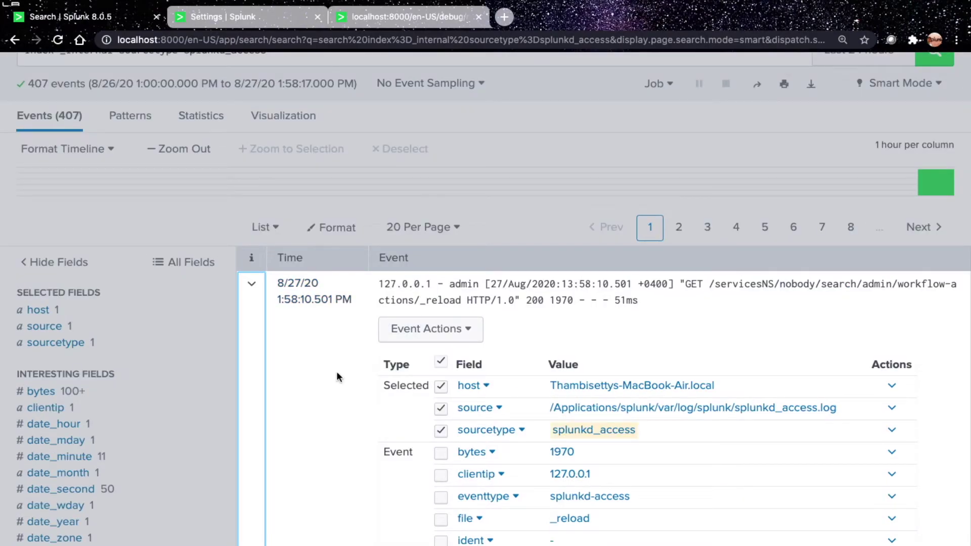
pyautogui.scroll(1, 337, 377)
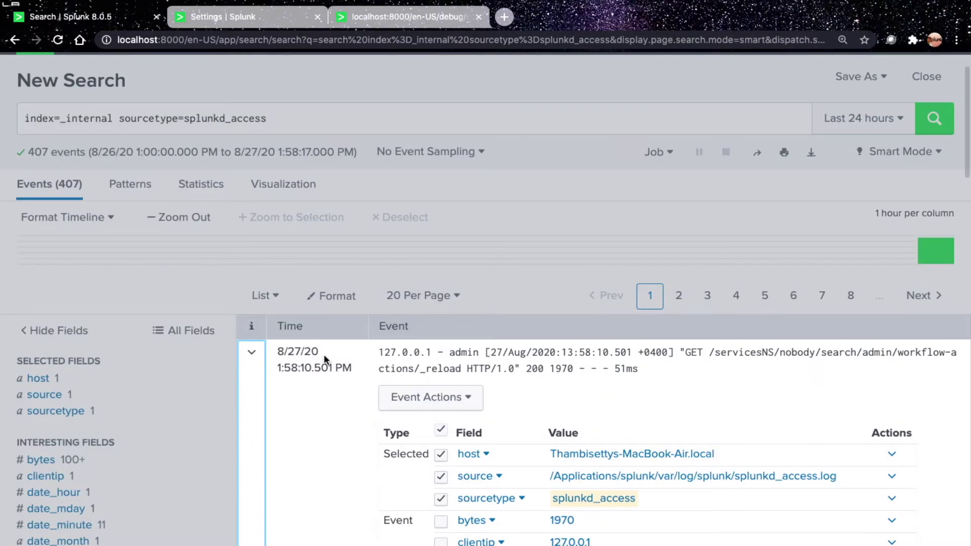
pyautogui.scroll(1, 358, 161)
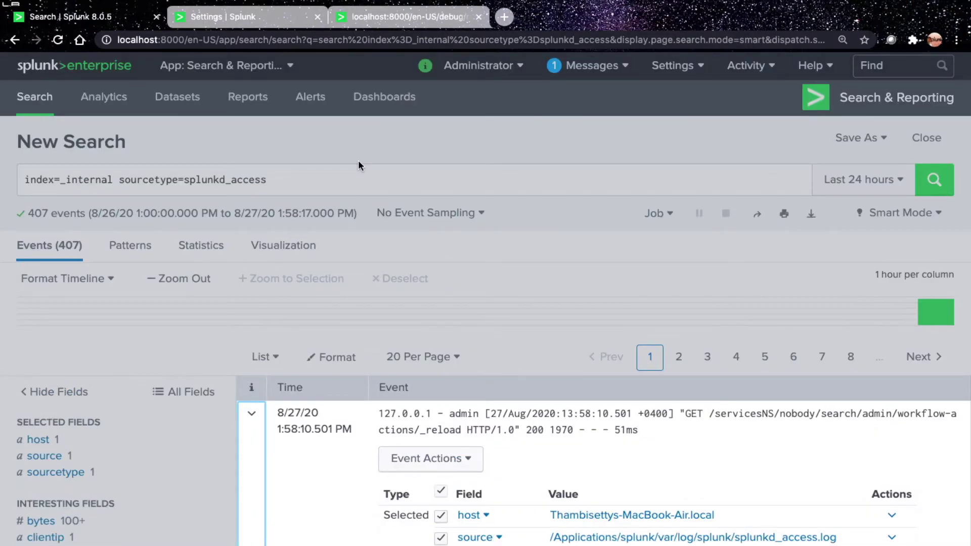
# Step: Share the FIELDALIAS-src alias with all apps, granting read access to Everyone and write access to admin, and save the permissions
pyautogui.click(256, 21)
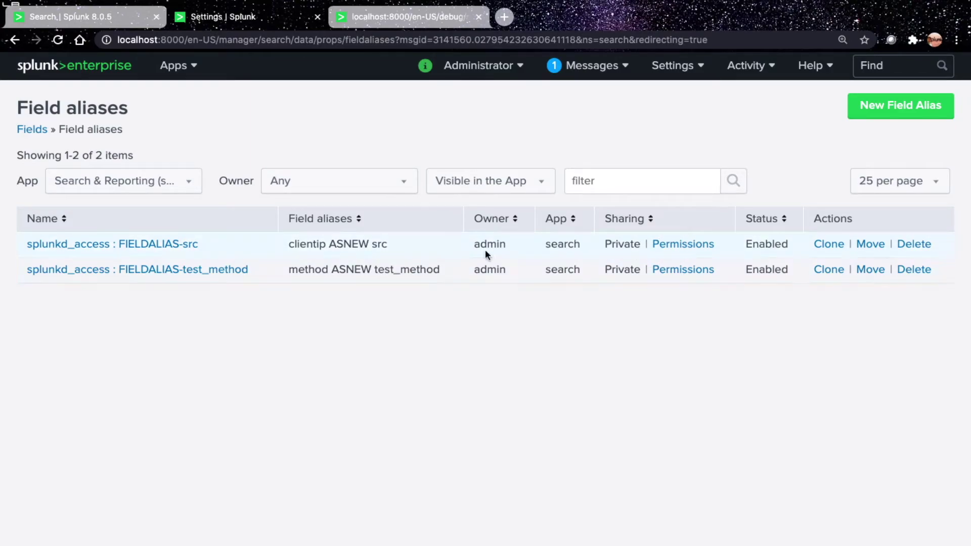
pyautogui.click(677, 248)
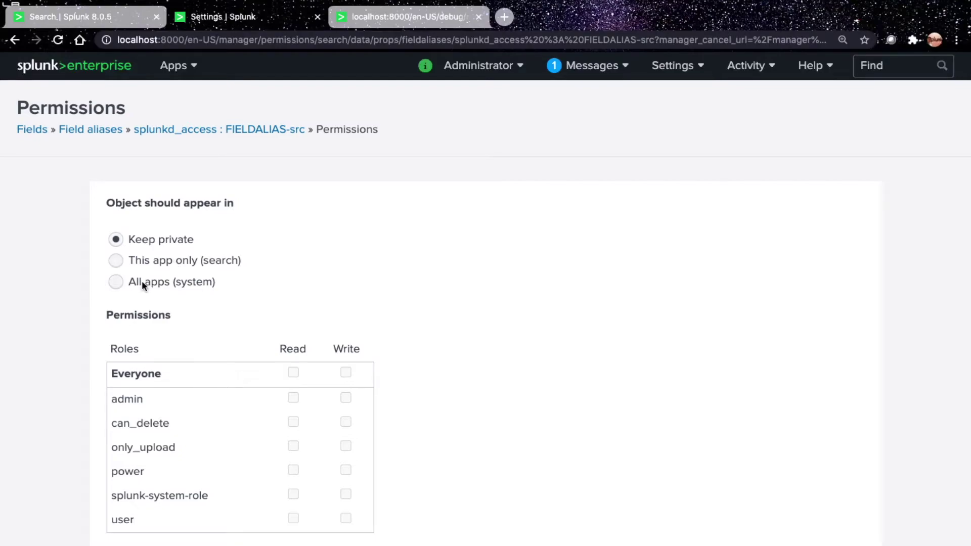
pyautogui.click(116, 281)
pyautogui.scroll(-2, 268, 301)
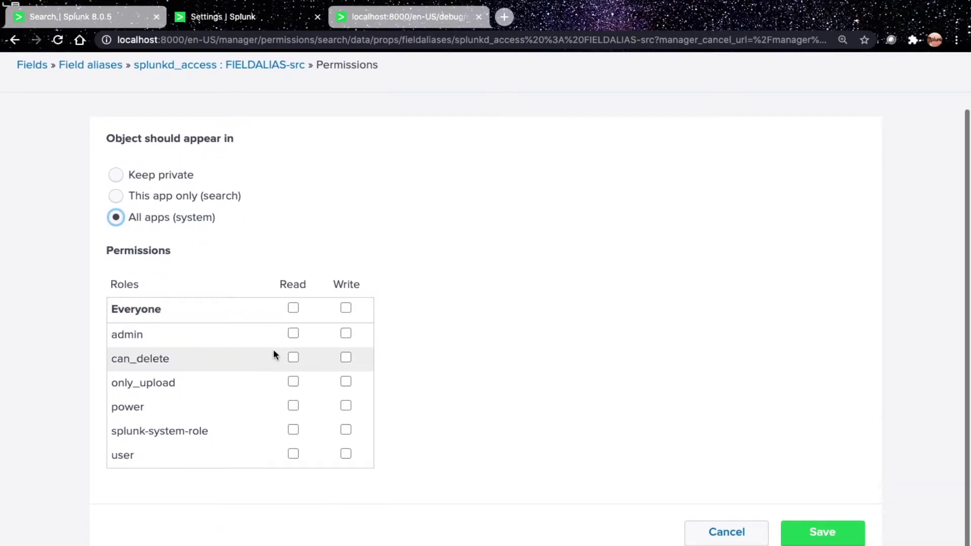
pyautogui.click(294, 308)
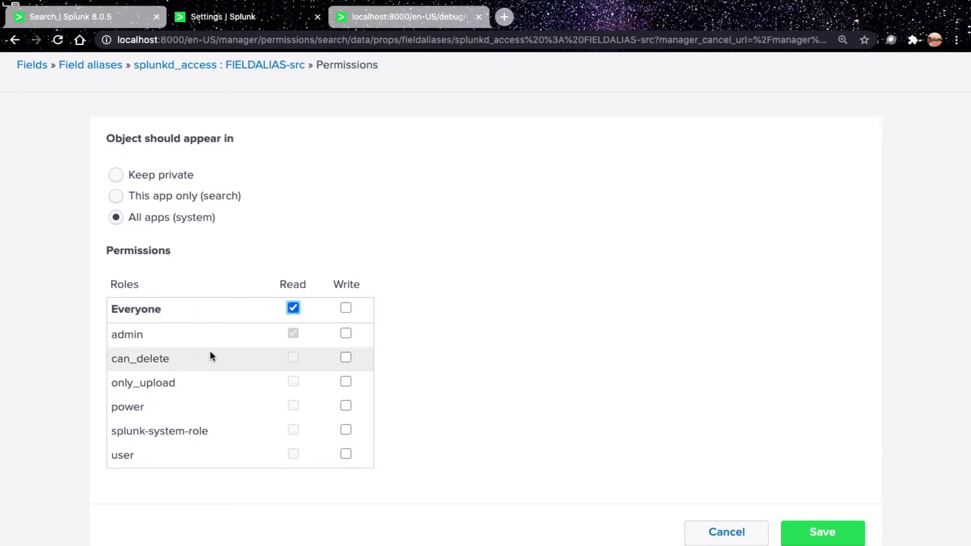
pyautogui.click(346, 334)
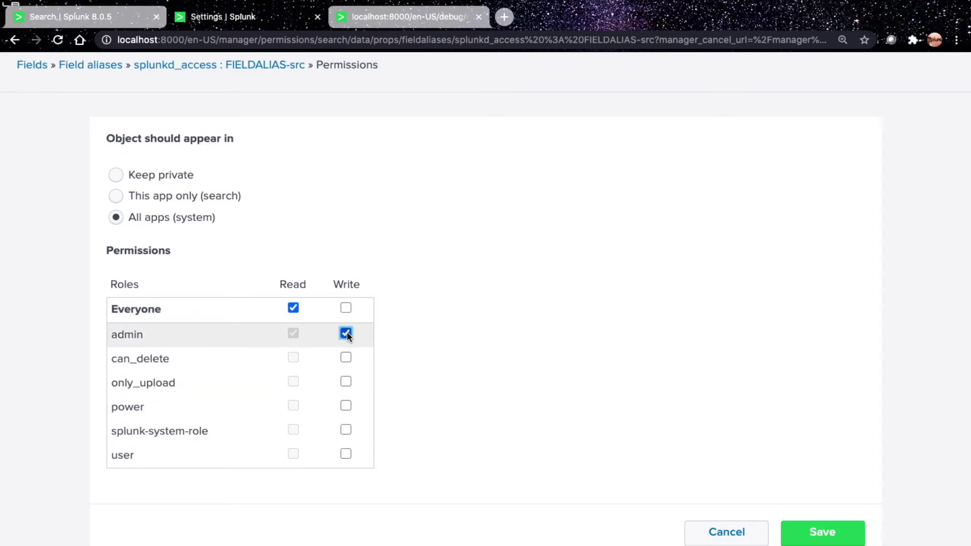
pyautogui.click(820, 531)
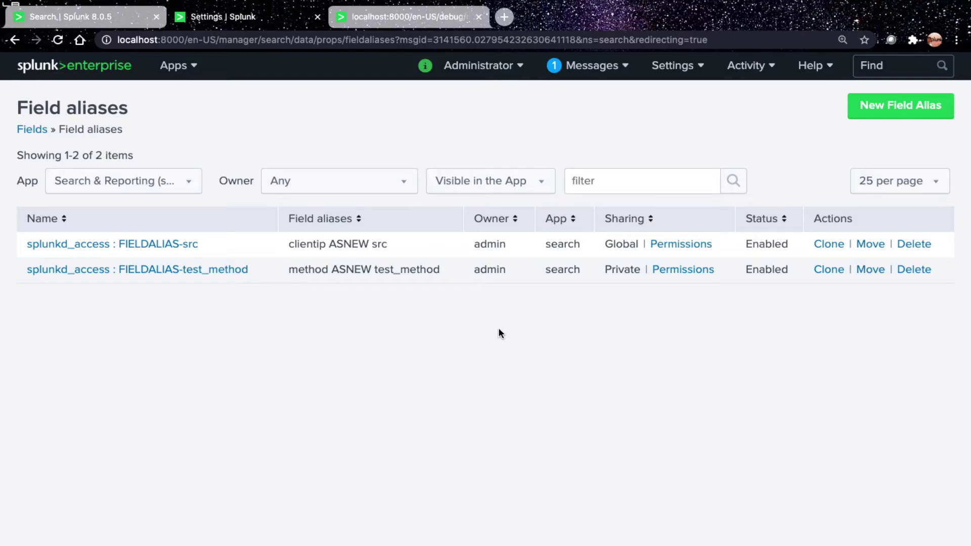
# Step: Switch to the terminal, check the field alias definitions in the admin user's props.conf, and close the file
pyautogui.hotkey('ctrl', 'Left')
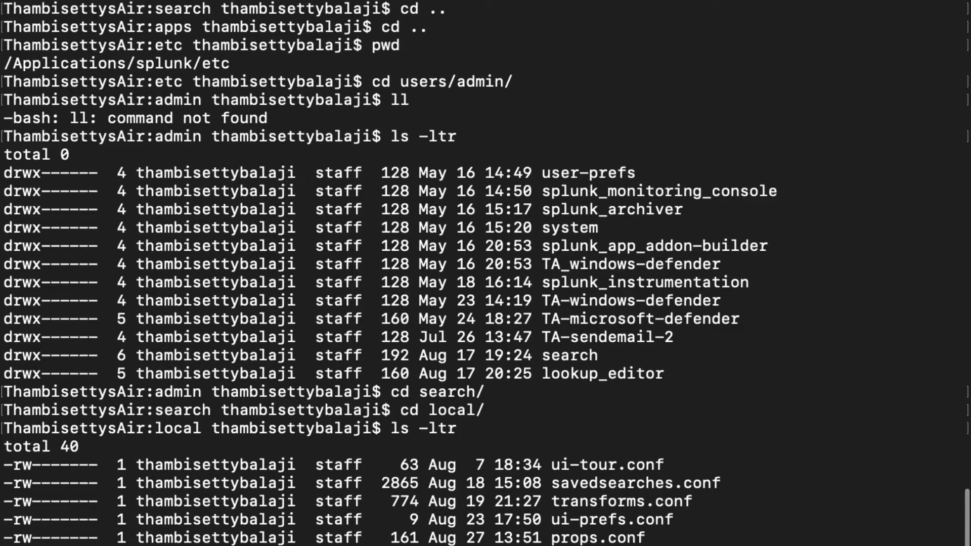
pyautogui.write('vi props.conf')
pyautogui.press('Return')
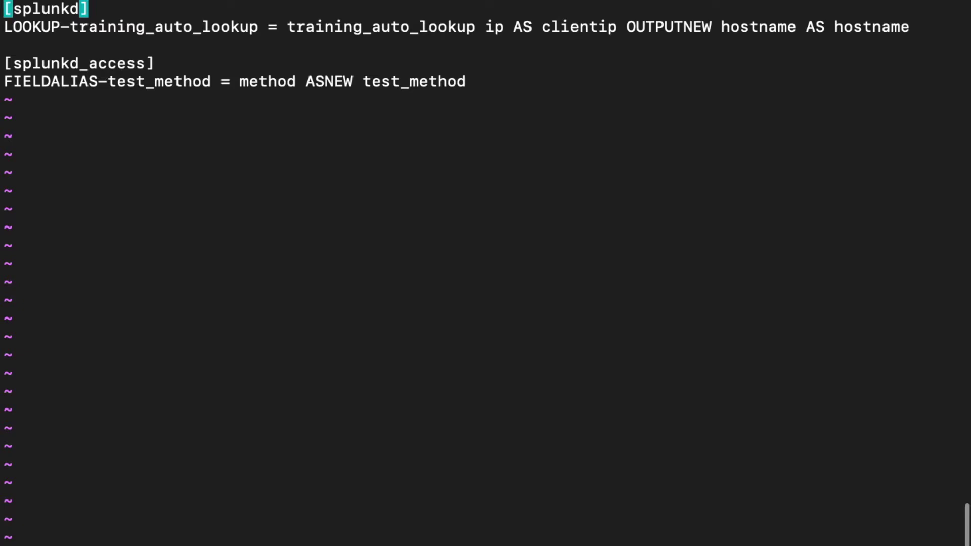
pyautogui.write(':q')
pyautogui.press('Return')
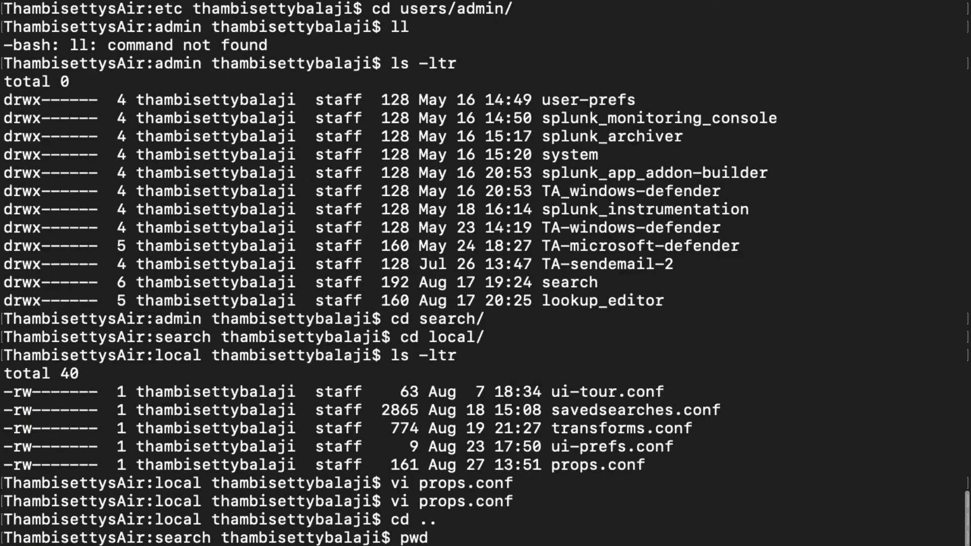
# Step: Go up to Splunk's etc directory and examine the splunkd_access stanza in the props.conf that also contains the dummy stanza
pyautogui.press('Return')
pyautogui.write('cd ../../../')
pyautogui.press('Return')
pyautogui.write('pwd')
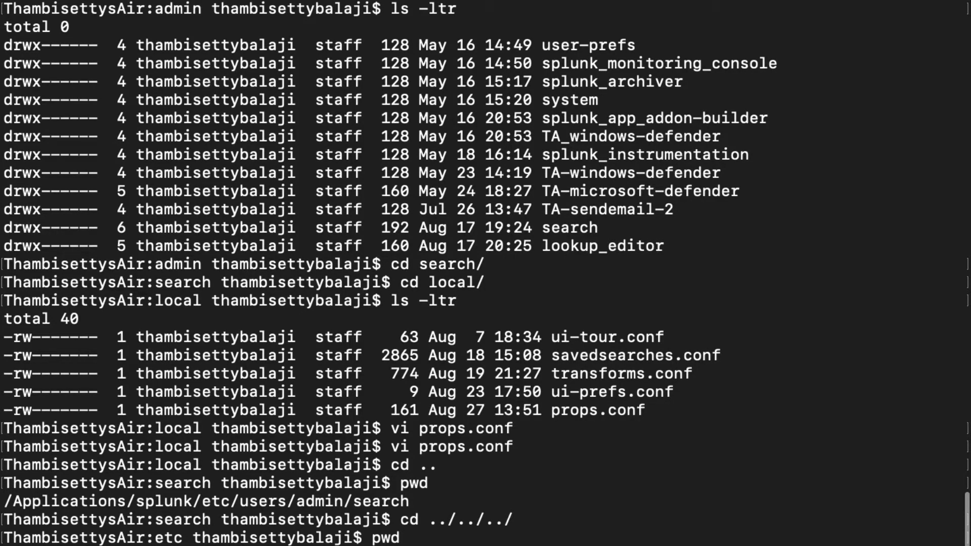
pyautogui.press('Return')
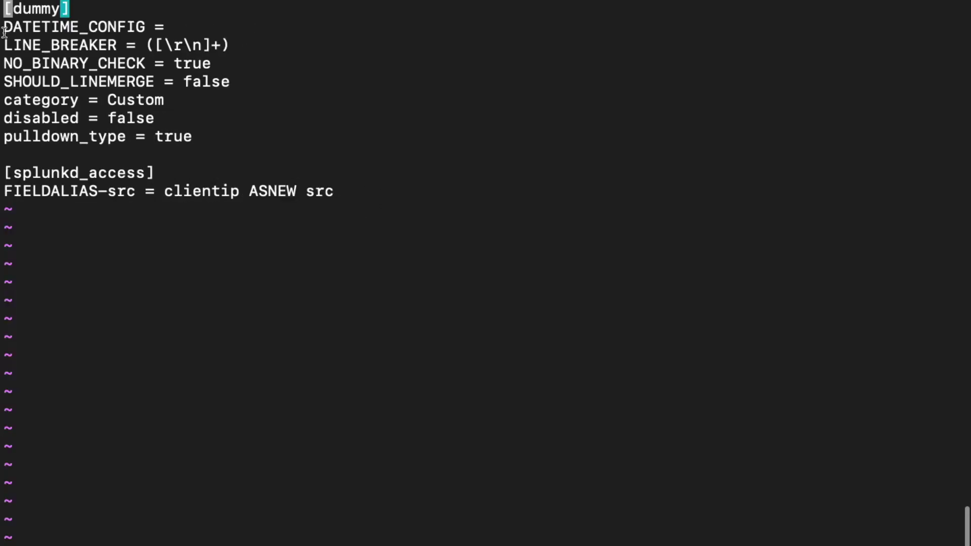
pyautogui.moveTo(6, 173); pyautogui.dragTo(169, 194)
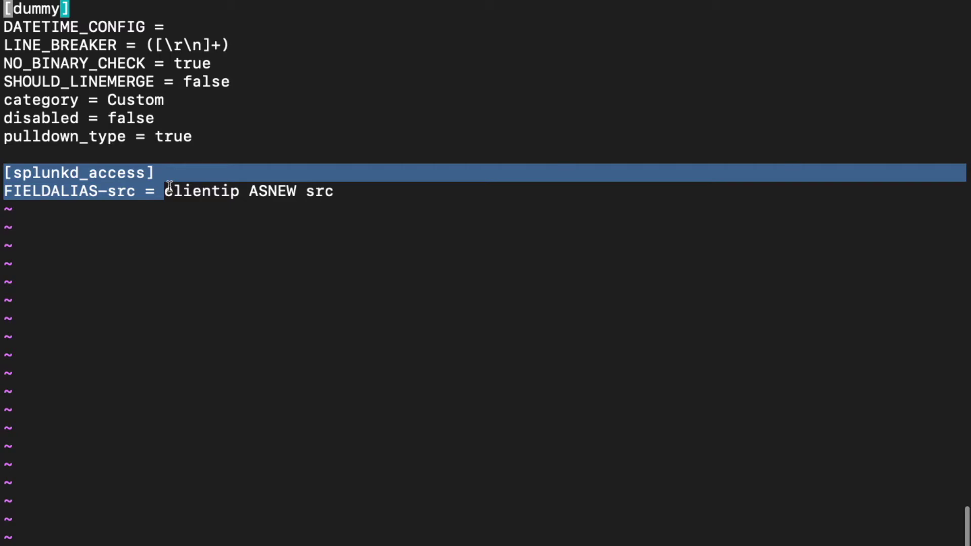
pyautogui.click(195, 186)
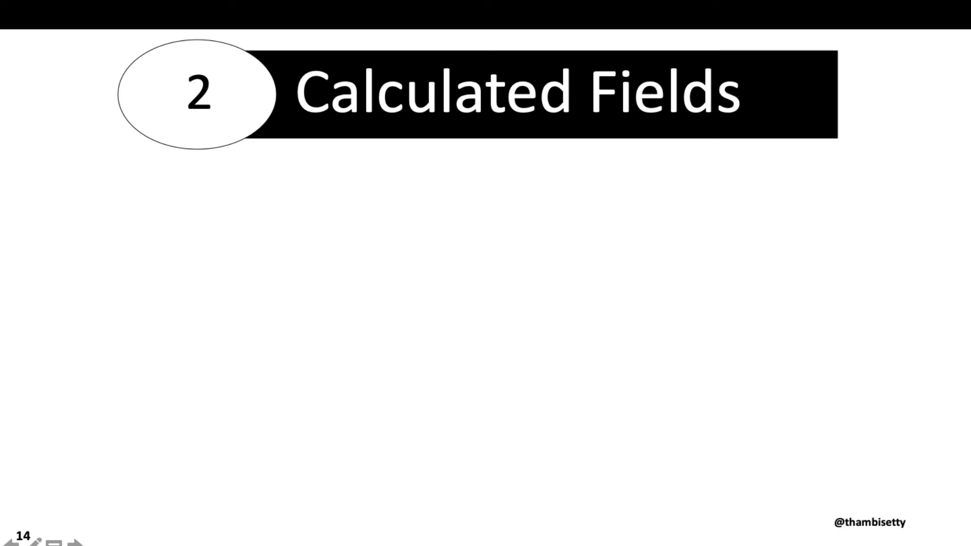
pyautogui.press('Right')
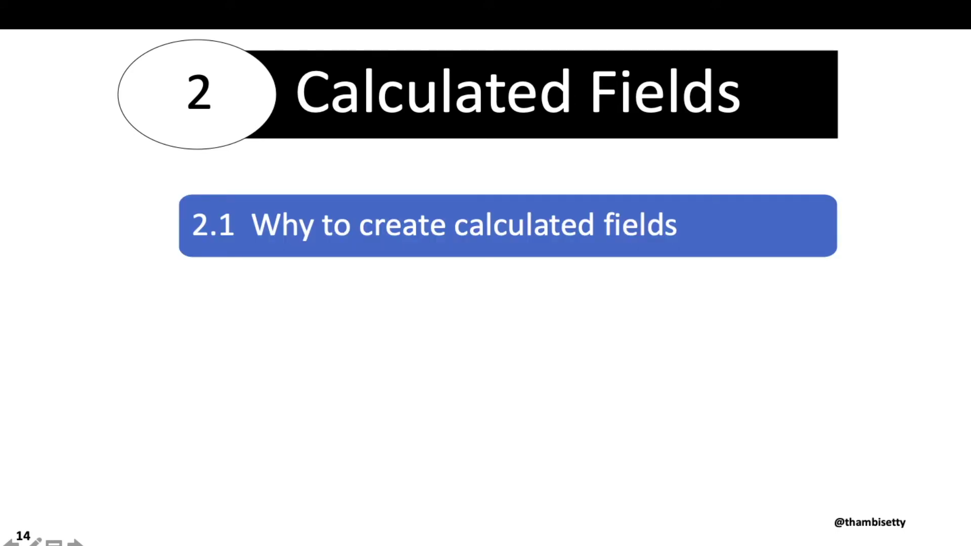
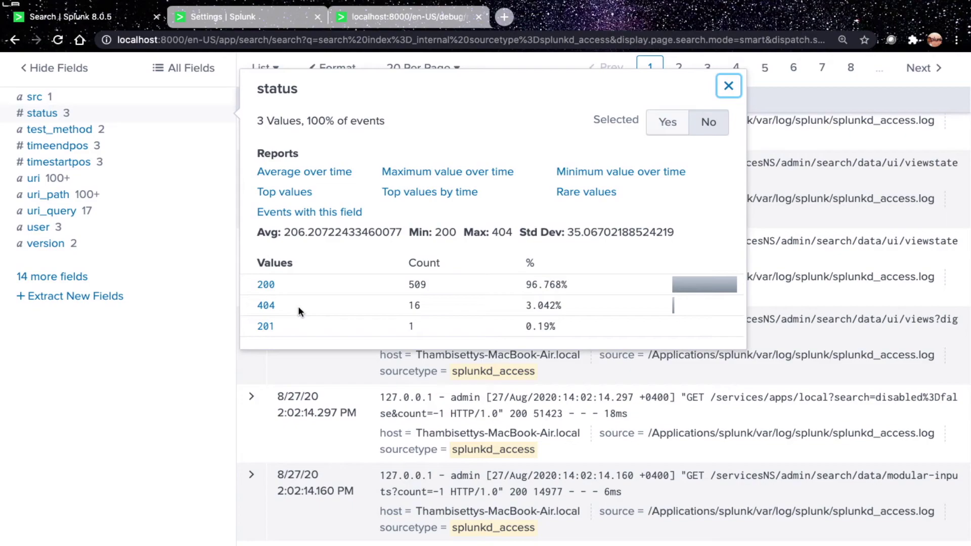
# Step: Start a new calculated field in the search app for sourcetype splunkd_access and name it status_message
pyautogui.scroll(6, 352, 265)
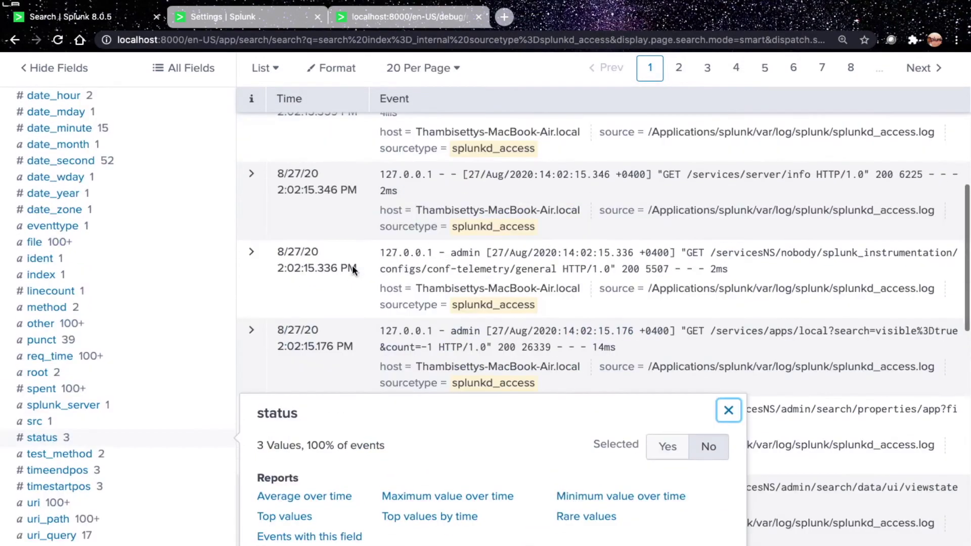
pyautogui.scroll(5, 352, 264)
pyautogui.click(222, 16)
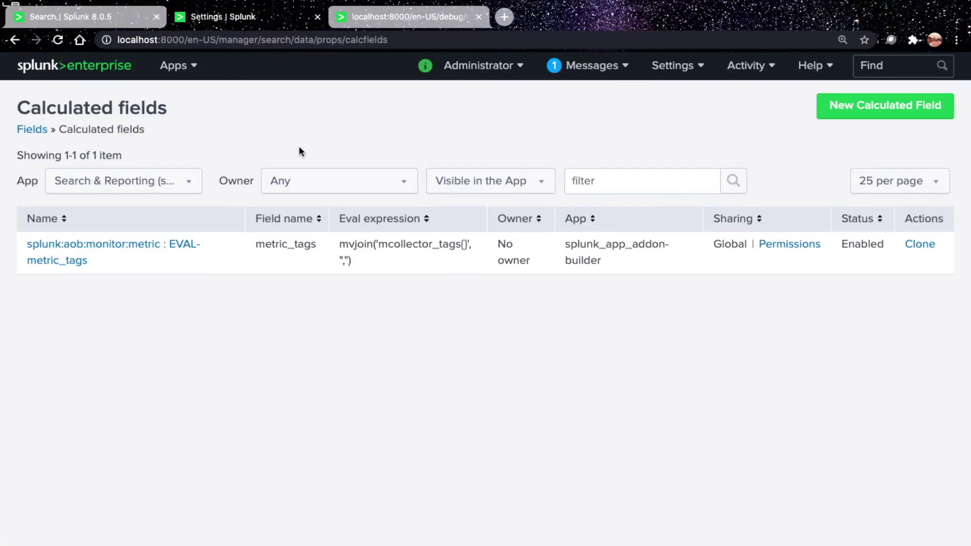
pyautogui.click(862, 108)
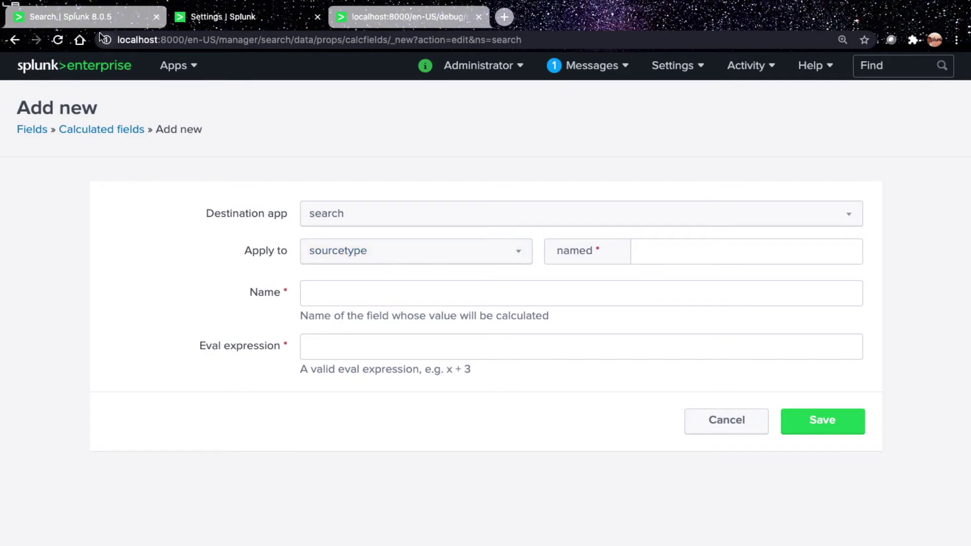
pyautogui.click(71, 16)
pyautogui.doubleClick(215, 90)
pyautogui.press('super+c')
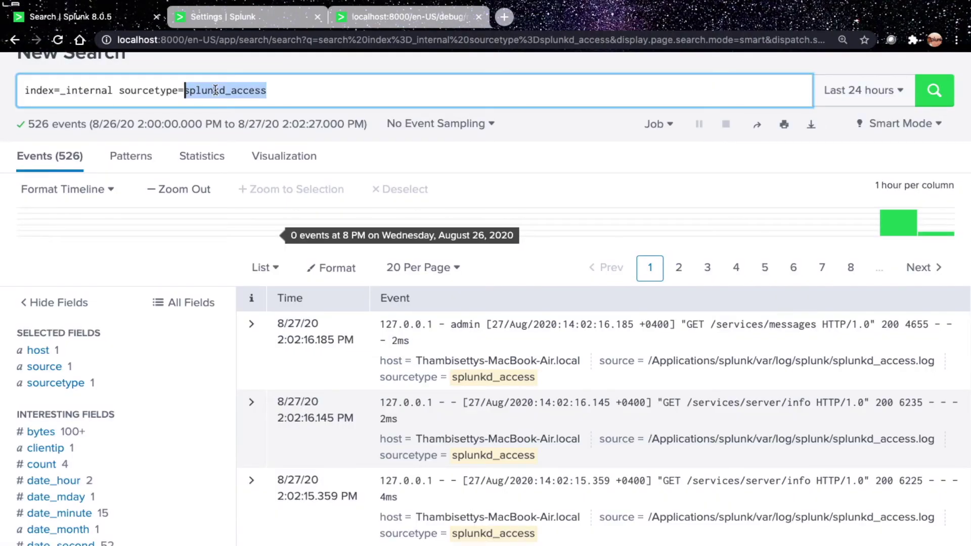
pyautogui.click(273, 17)
pyautogui.click(650, 256)
pyautogui.press('super+v')
pyautogui.press('Tab')
pyautogui.write('status_message')
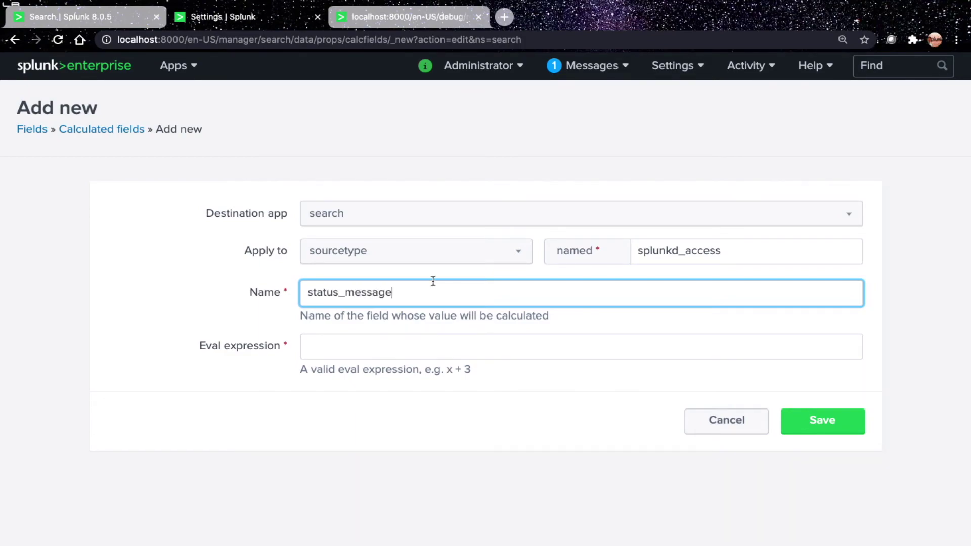
pyautogui.doubleClick(356, 293)
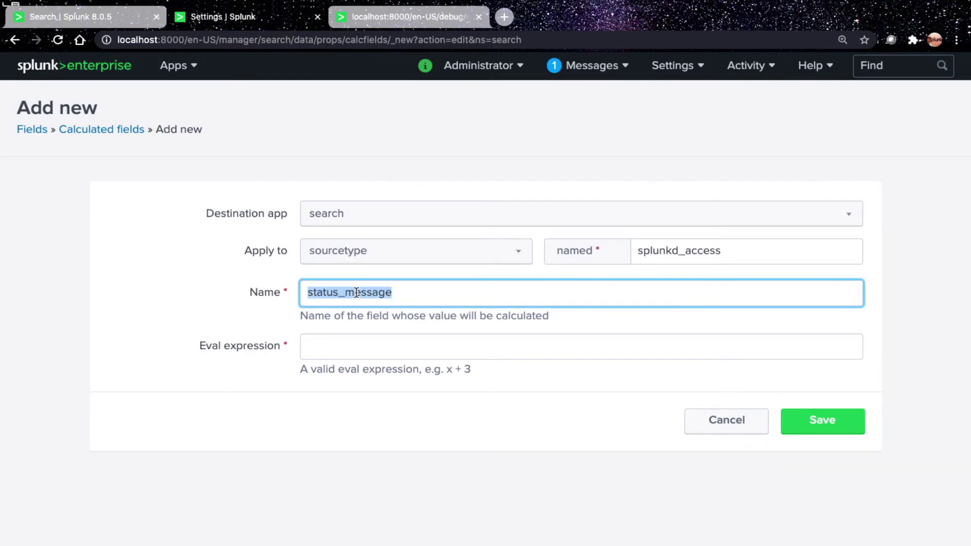
# Step: Set the eval expression to if(status=="200" OR status=="201","success","failed") and save the calculated field
pyautogui.click(353, 347)
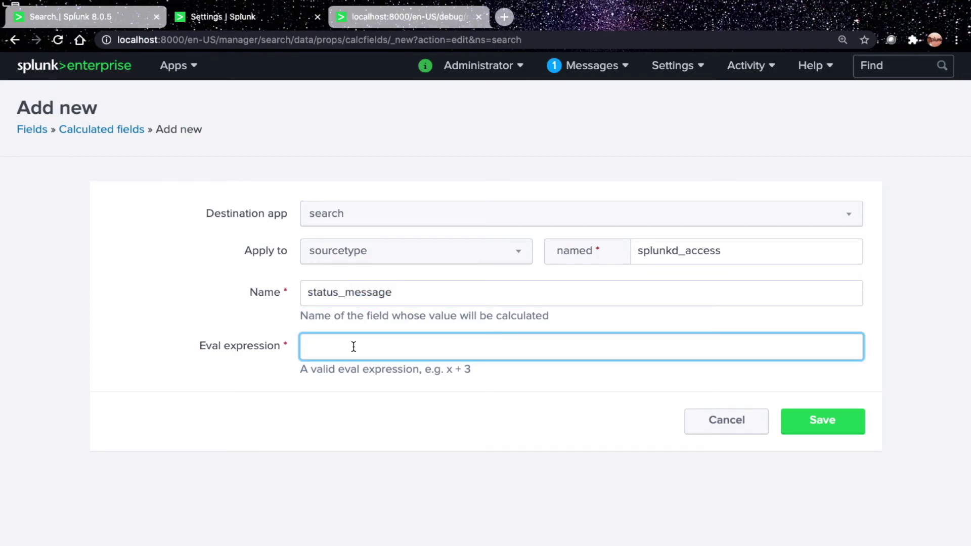
pyautogui.write('if(status=="200" OR status=2')
pyautogui.press('BackSpace')
pyautogui.write('="201","')
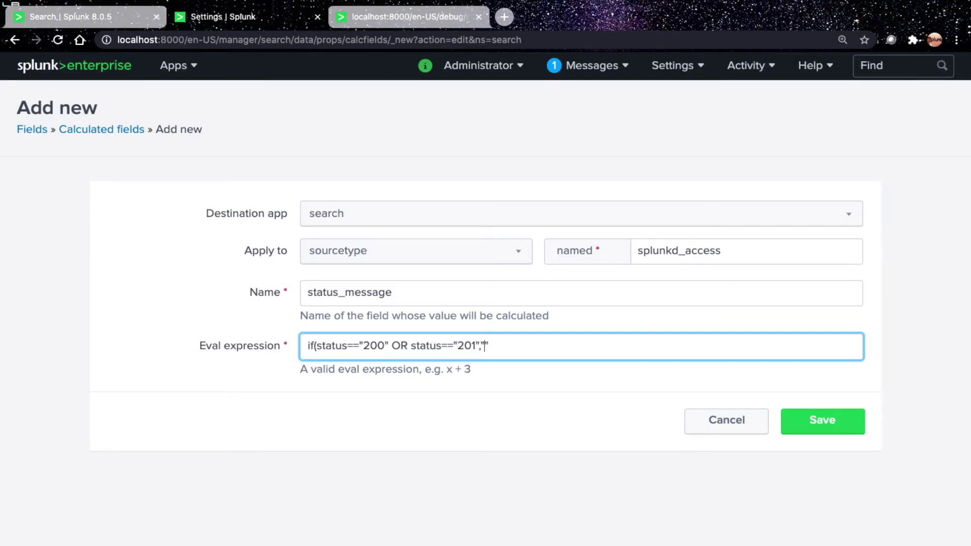
pyautogui.write('s')
pyautogui.press('BackSpace')
pyautogui.write('success","failed")')
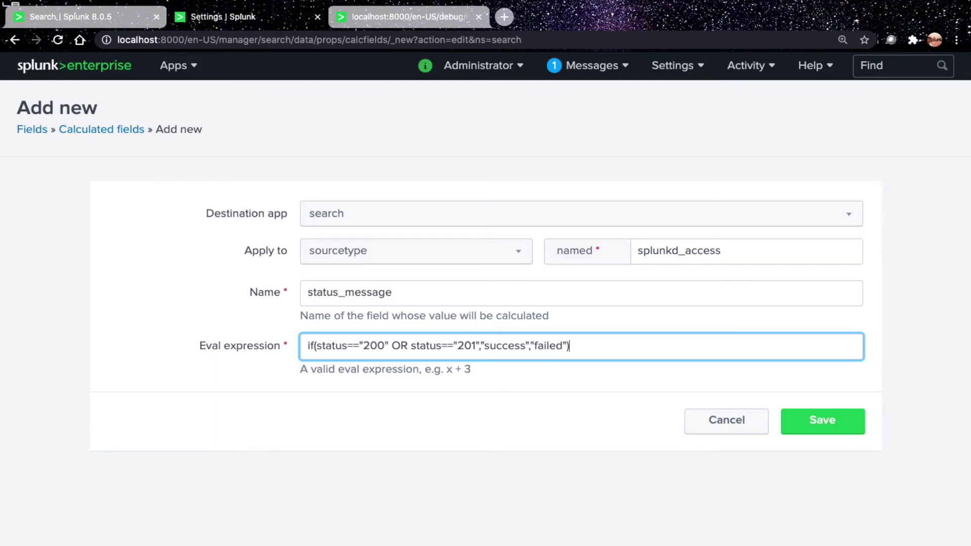
pyautogui.click(812, 419)
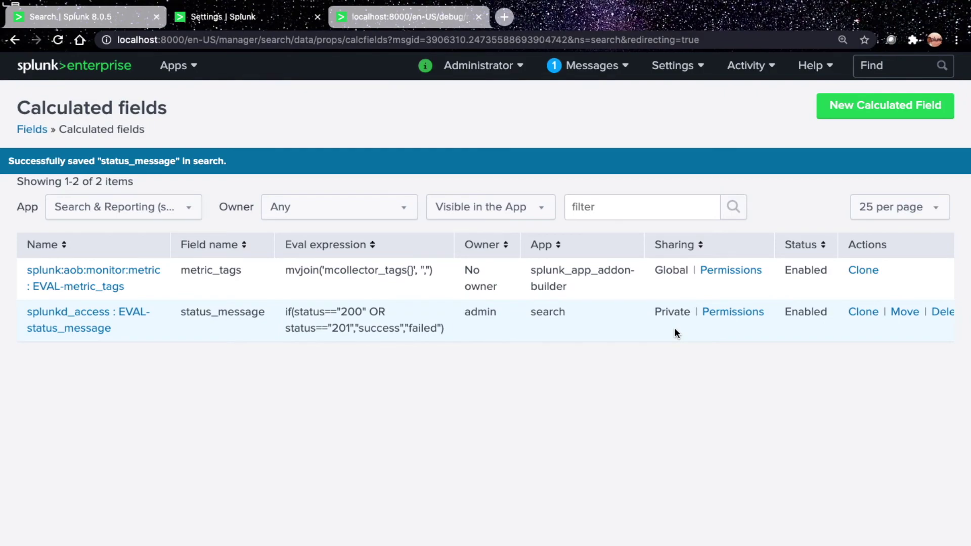
# Step: Share the status_message calculated field with all apps, granting read access to Everyone and write access to admin, and save the permissions
pyautogui.click(732, 311)
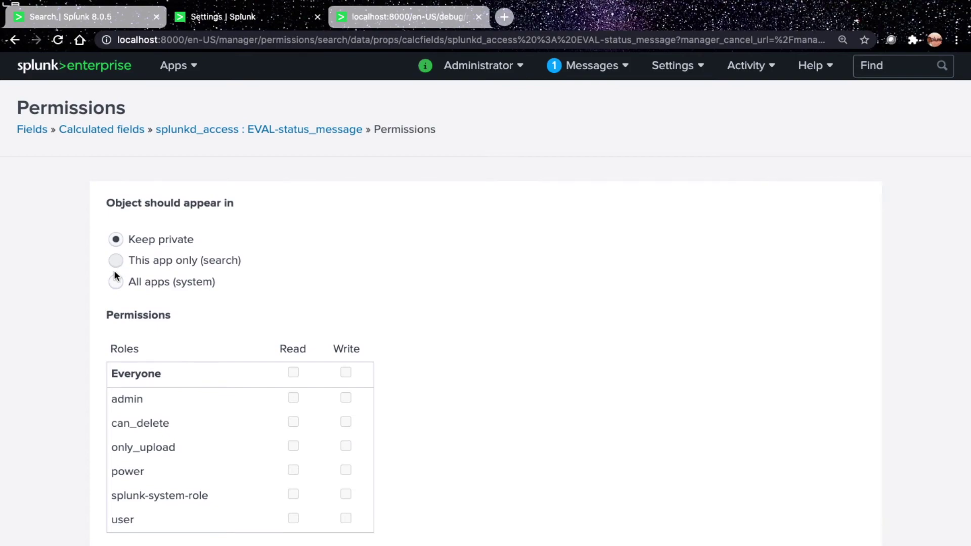
pyautogui.click(117, 282)
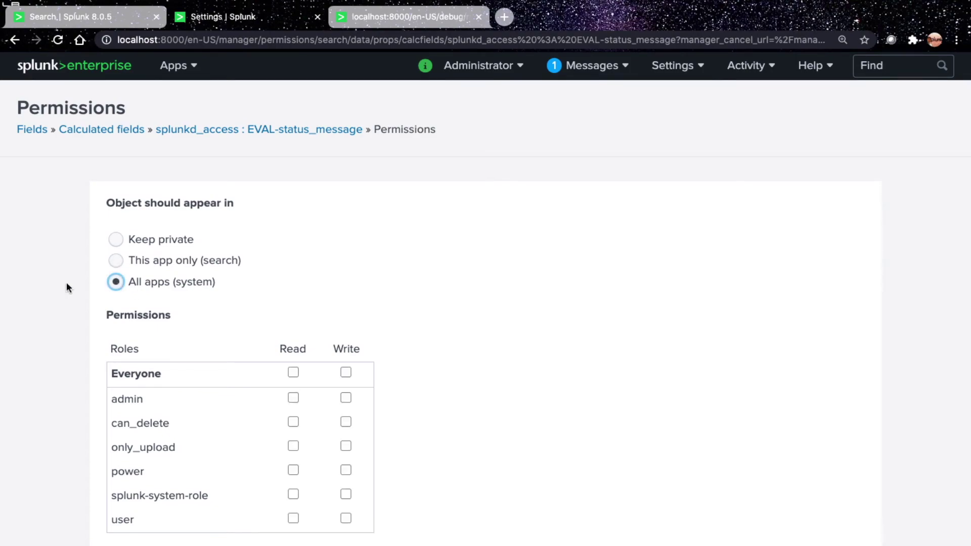
pyautogui.scroll(-2, 155, 336)
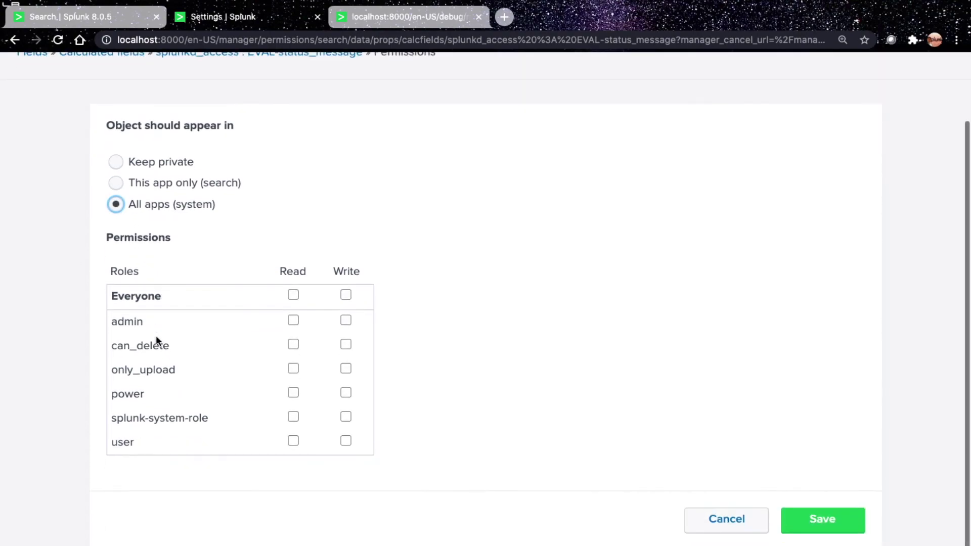
pyautogui.click(293, 295)
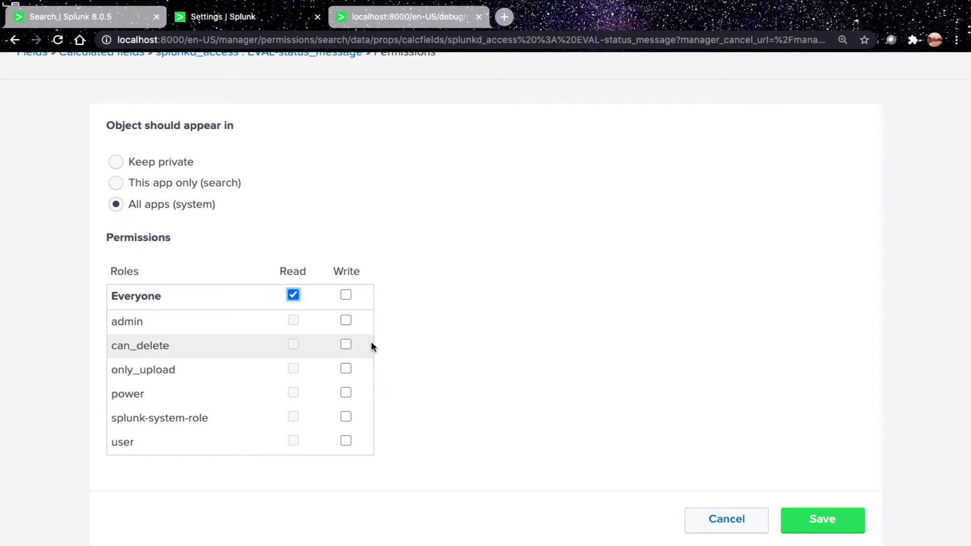
pyautogui.click(346, 320)
pyautogui.click(819, 519)
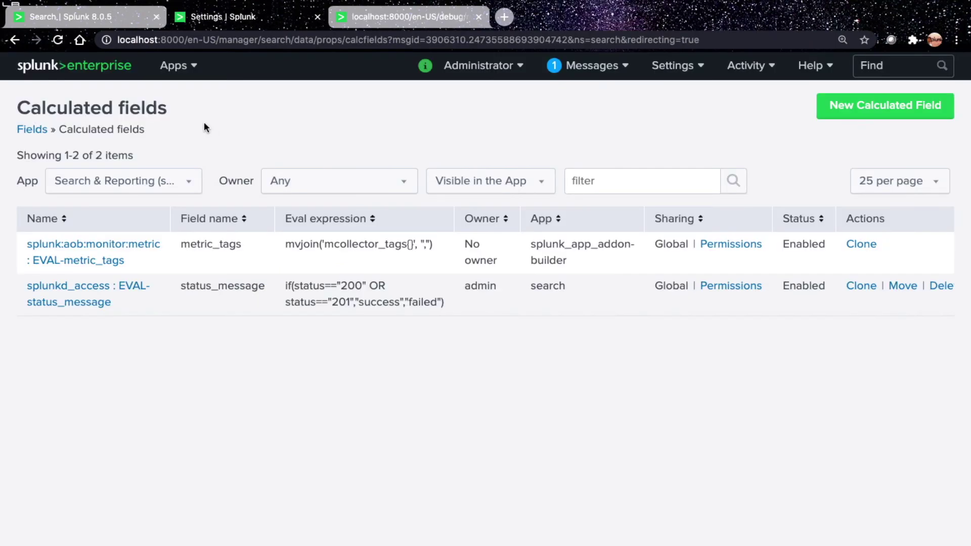
# Step: Rerun the index=_internal sourcetype=splunkd_access search and inspect the first event's fields for status_message
pyautogui.click(102, 19)
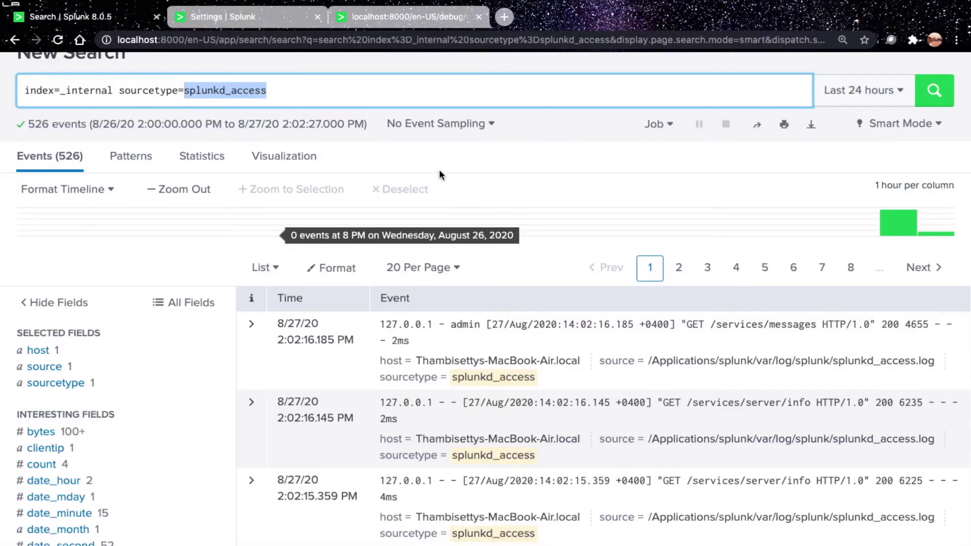
pyautogui.click(933, 90)
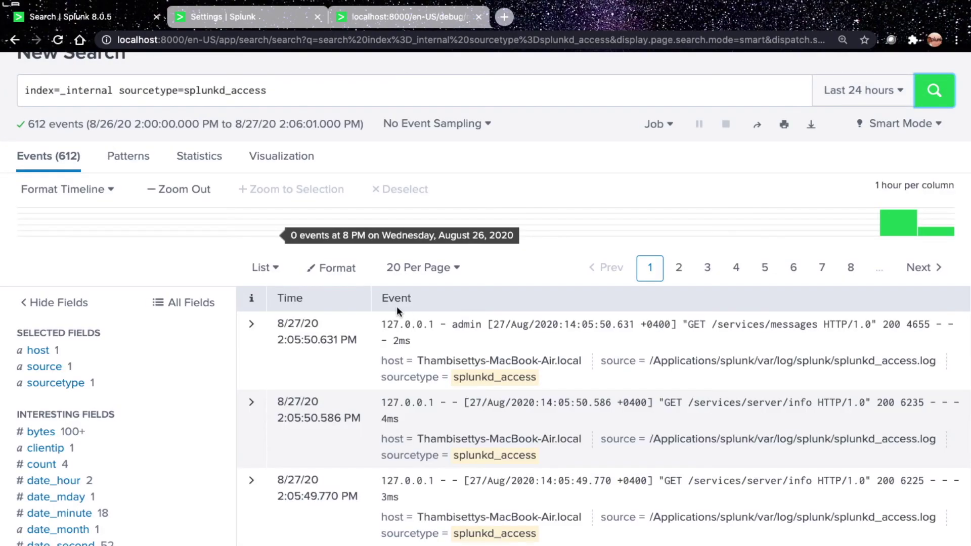
pyautogui.click(253, 329)
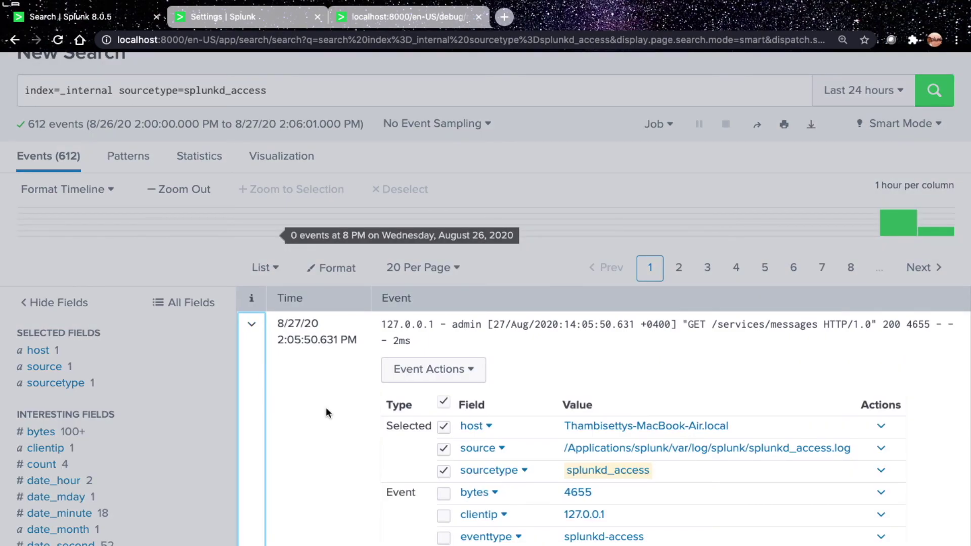
pyautogui.scroll(-3, 326, 413)
pyautogui.scroll(-8, 326, 413)
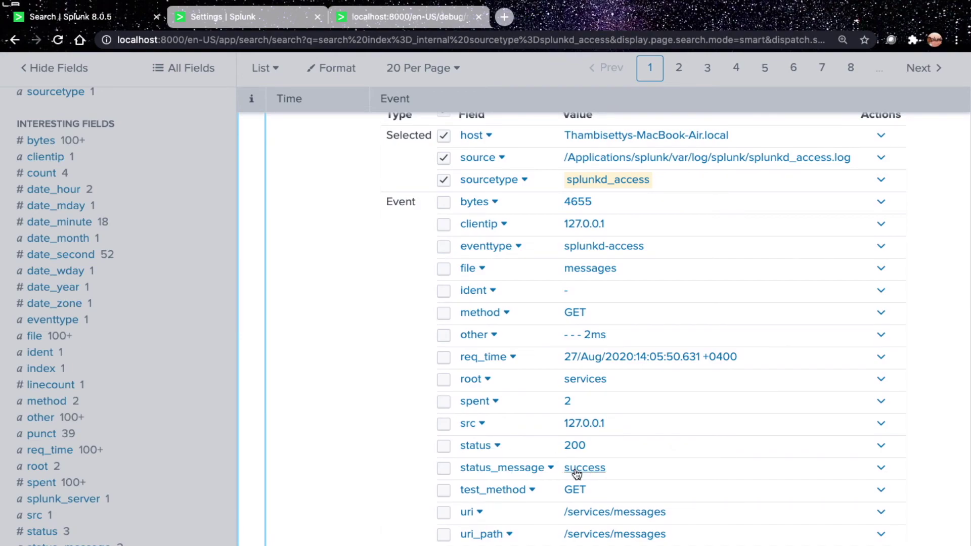
# Step: Compare the value distributions of the status_message and status fields in the search results
pyautogui.scroll(-1, 378, 353)
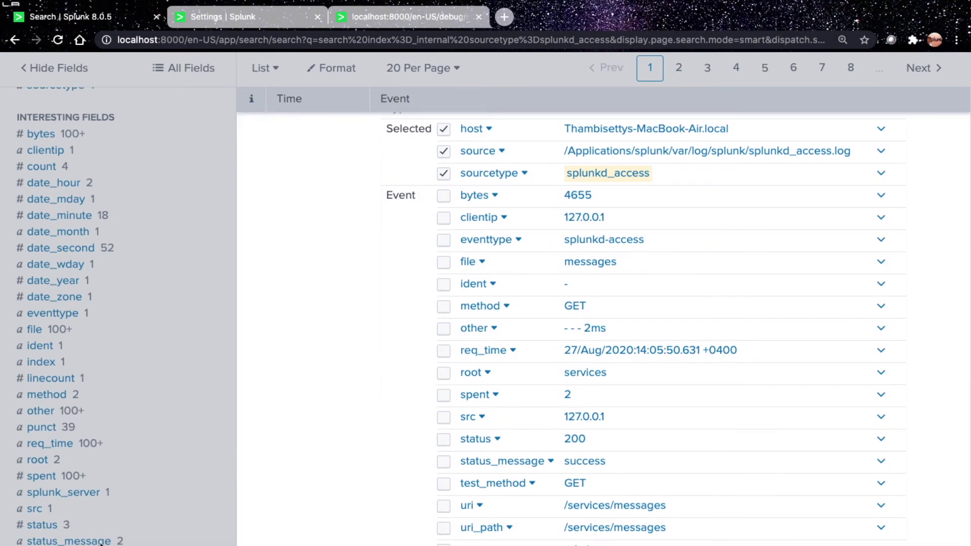
pyautogui.scroll(-5, 100, 468)
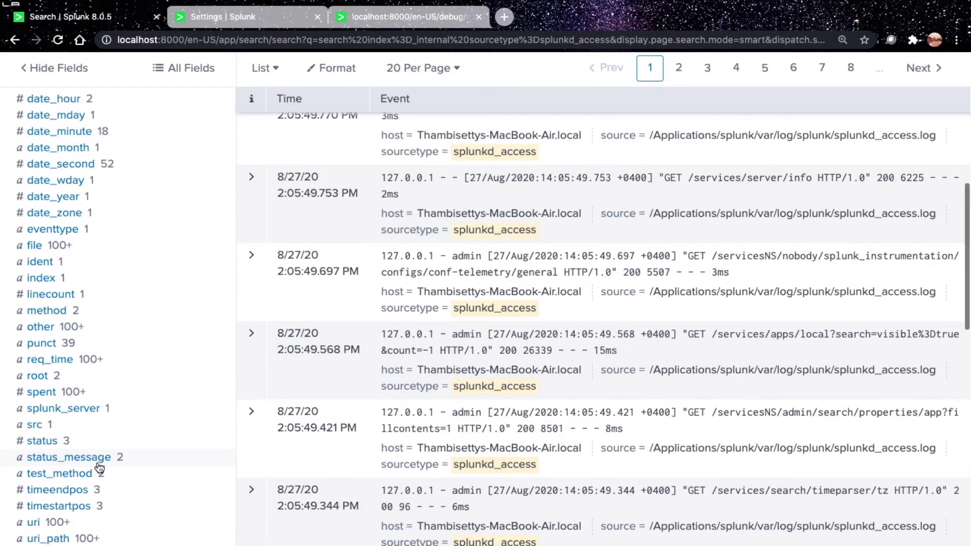
pyautogui.click(98, 464)
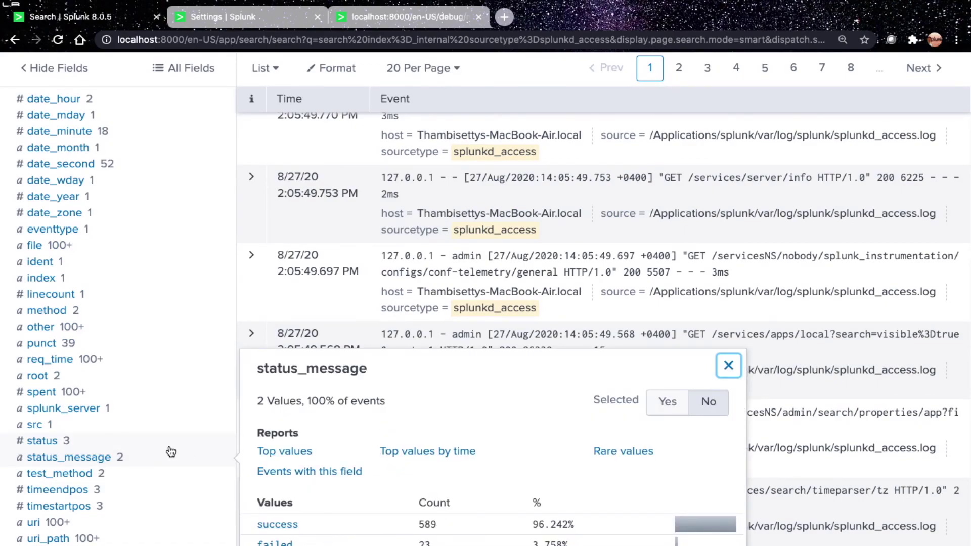
pyautogui.click(72, 442)
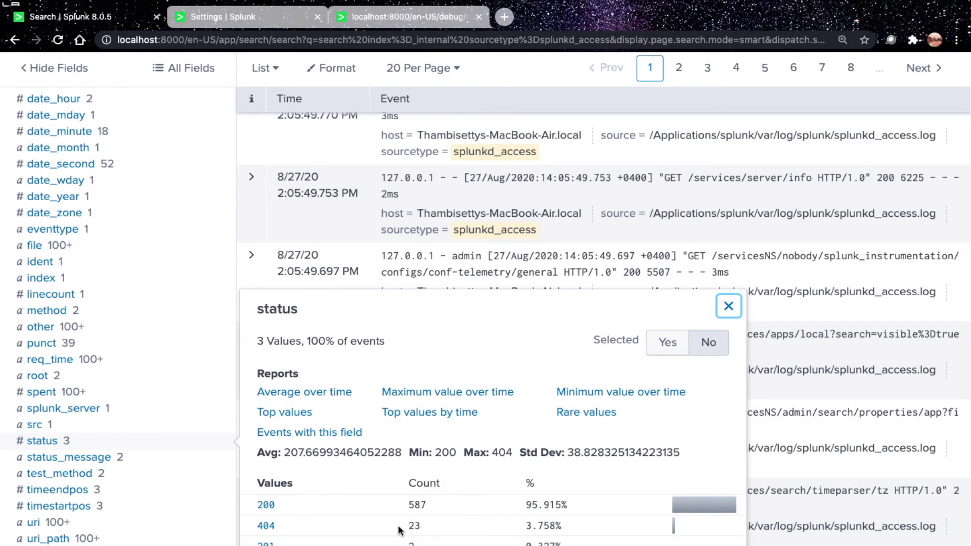
pyautogui.click(110, 458)
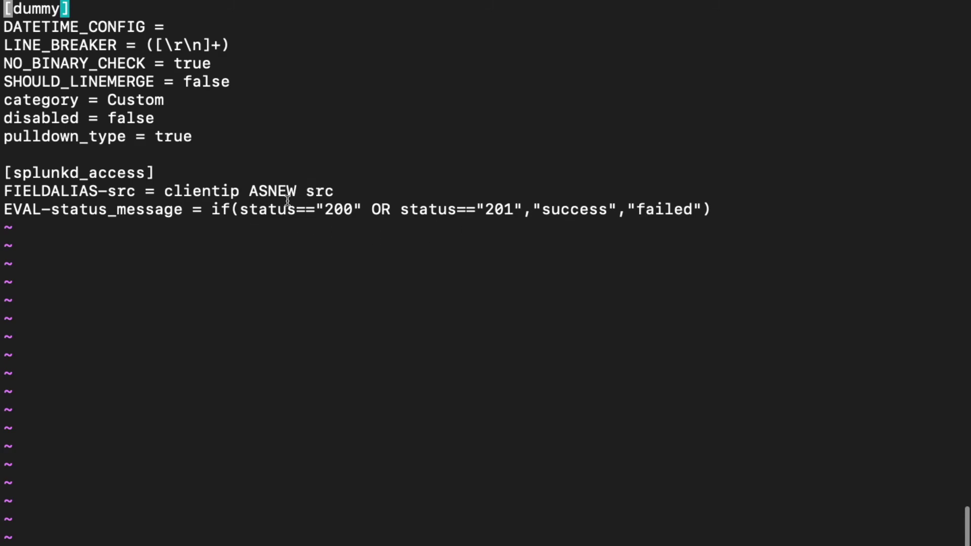
# Step: Duplicate the EVAL-status_message line at the end of the splunkd_access stanza in the search app's props.conf
pyautogui.press('Down')
pyautogui.press('Down')
pyautogui.press('Down')
pyautogui.press('Down')
pyautogui.press('Down')
pyautogui.press('Down')
pyautogui.press('Down')
pyautogui.press('Down')
pyautogui.press('Down')
pyautogui.press('Down')
pyautogui.press('Down')
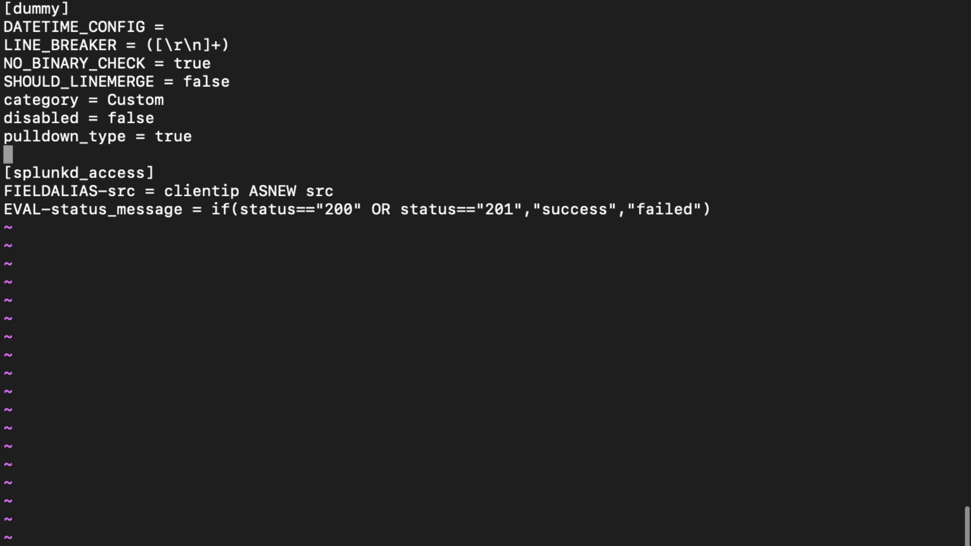
pyautogui.press('A')
pyautogui.press('Return')
pyautogui.moveTo(9, 210); pyautogui.dragTo(709, 209)
pyautogui.press('super+c')
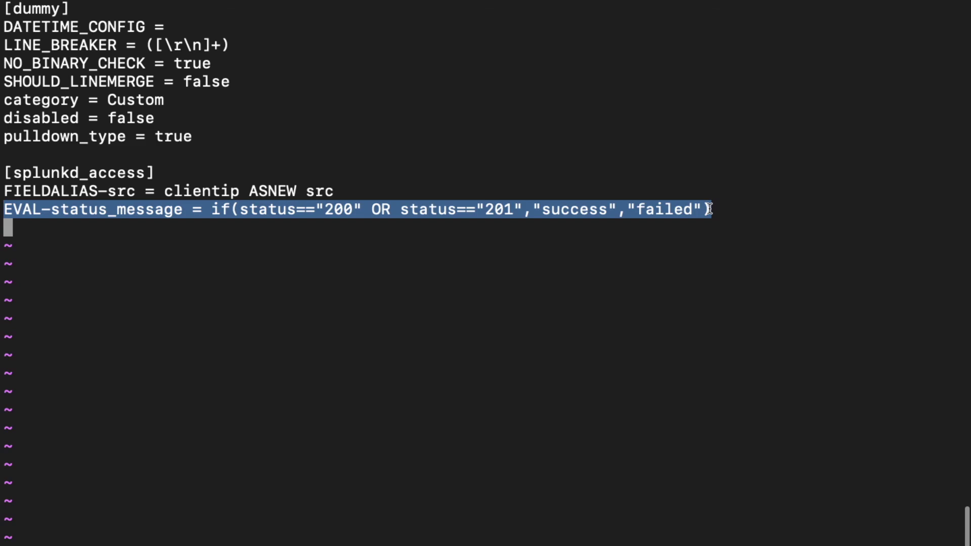
pyautogui.press('Escape')
pyautogui.press('super+v')
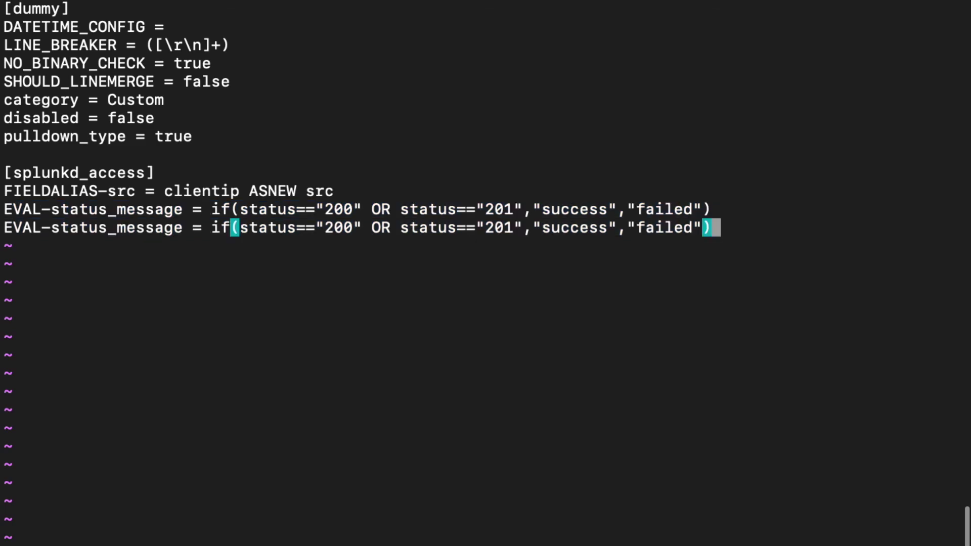
# Step: Rename the duplicated calculated field to EVAL-status_message_cli, then save props.conf and close the editor
pyautogui.press('Escape')
pyautogui.press('Left')
pyautogui.press('Left')
pyautogui.press('Left')
pyautogui.press('Left')
pyautogui.press('Left')
pyautogui.press('Left')
pyautogui.press('Left')
pyautogui.press('Left')
pyautogui.press('Left')
pyautogui.press('Left')
pyautogui.press('Left')
pyautogui.press('Left')
pyautogui.press('Left')
pyautogui.press('Left')
pyautogui.press('Left')
pyautogui.press('Left')
pyautogui.press('Left')
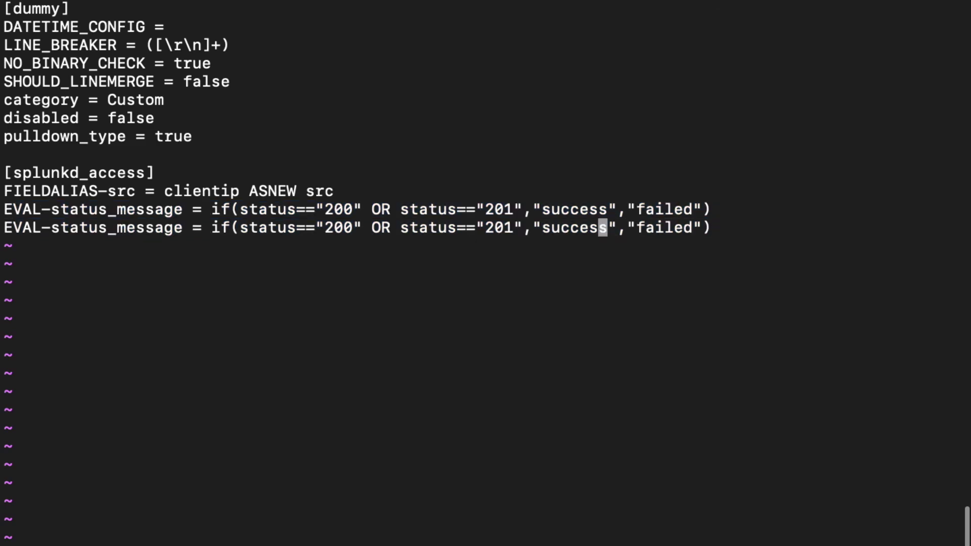
pyautogui.press('Left')
pyautogui.press('Left')
pyautogui.press('Left')
pyautogui.press('Left')
pyautogui.press('Left')
pyautogui.press('Left')
pyautogui.press('Left')
pyautogui.press('Left')
pyautogui.press('Left')
pyautogui.press('Left')
pyautogui.press('Left')
pyautogui.press('Left')
pyautogui.press('Left')
pyautogui.press('Left')
pyautogui.press('Left')
pyautogui.press('Left')
pyautogui.press('Left')
pyautogui.press('Left')
pyautogui.press('Left')
pyautogui.press('Left')
pyautogui.press('Left')
pyautogui.press('Left')
pyautogui.press('Left')
pyautogui.press('Left')
pyautogui.press('Left')
pyautogui.press('Left')
pyautogui.press('Left')
pyautogui.press('Left')
pyautogui.press('Left')
pyautogui.press('Left')
pyautogui.press('Left')
pyautogui.press('Left')
pyautogui.press('Left')
pyautogui.press('Left')
pyautogui.write('i_cli')
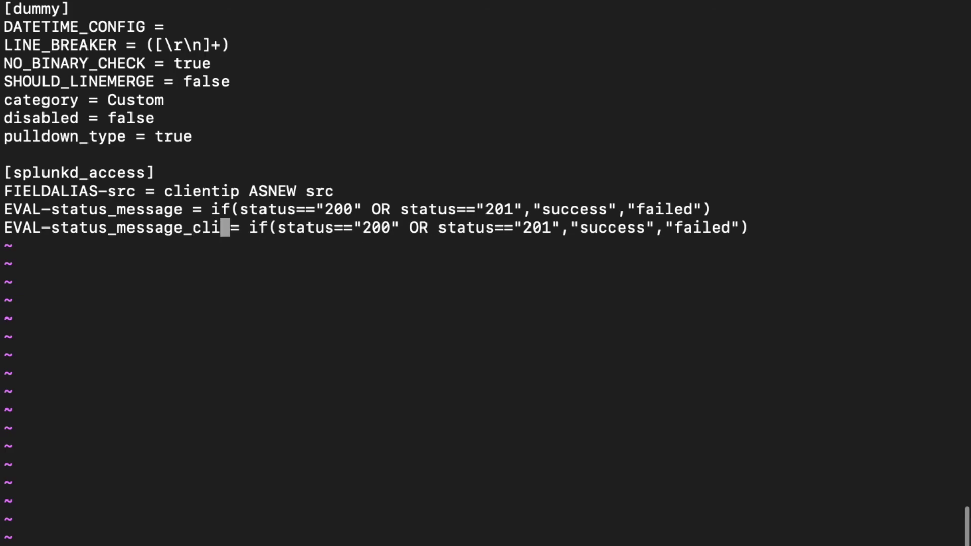
pyautogui.press('Escape')
pyautogui.write(':wq')
pyautogui.press('Return')
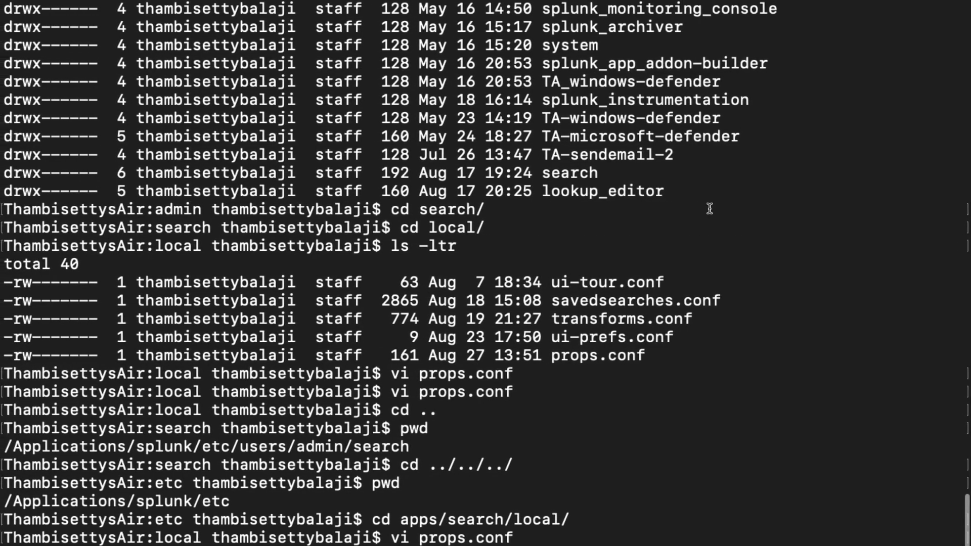
# Step: Switch to the browser, reload Splunk's debug/refresh page, and run the configuration refresh
pyautogui.press('super+Tab')
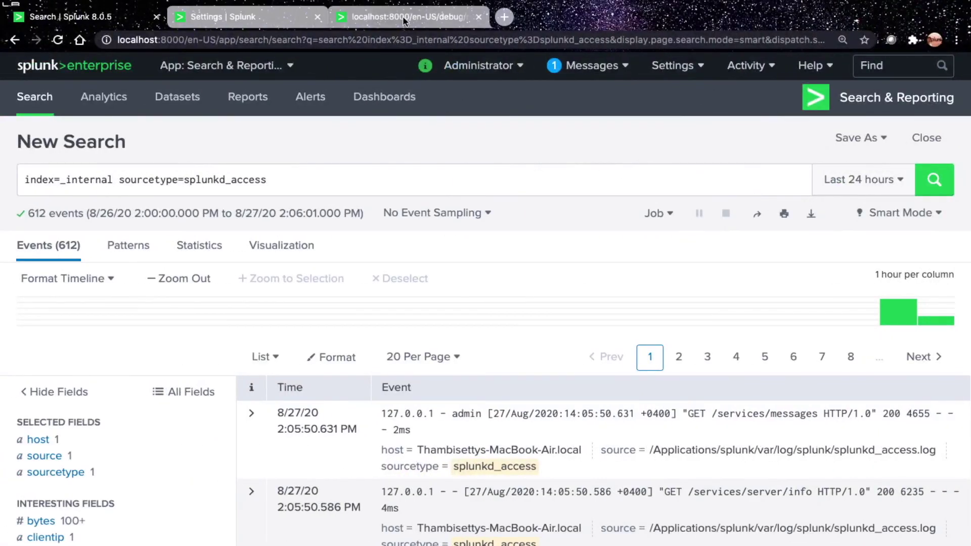
pyautogui.click(403, 20)
pyautogui.click(313, 40)
pyautogui.click(314, 40)
pyautogui.press('Return')
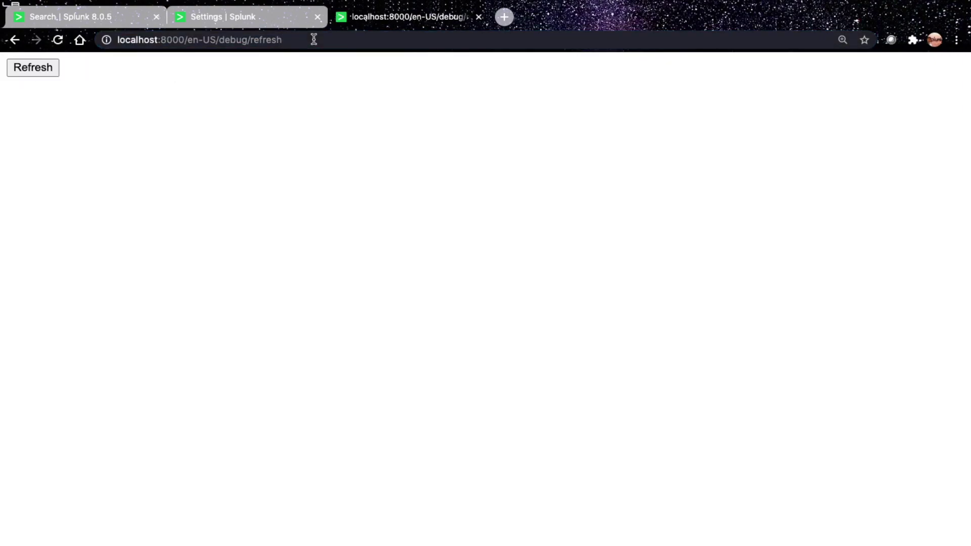
pyautogui.click(26, 67)
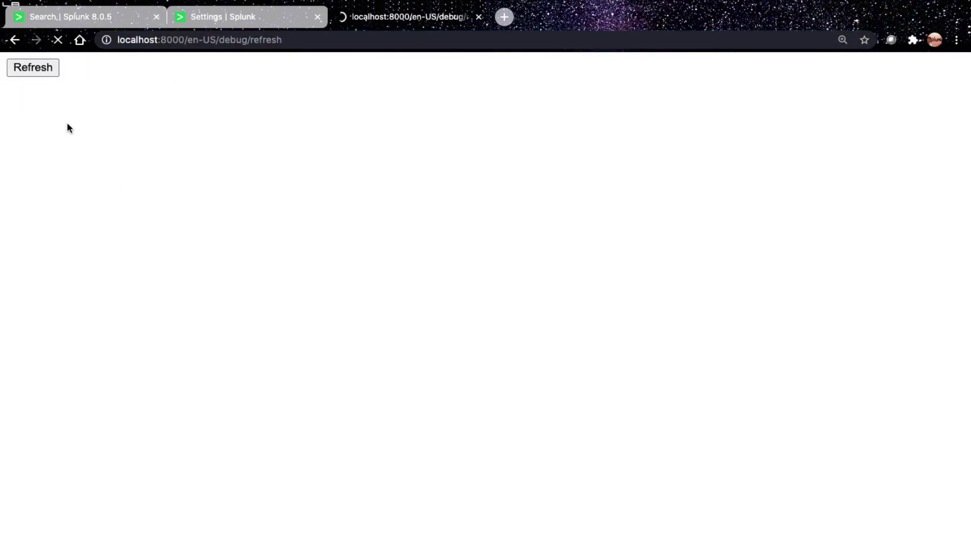